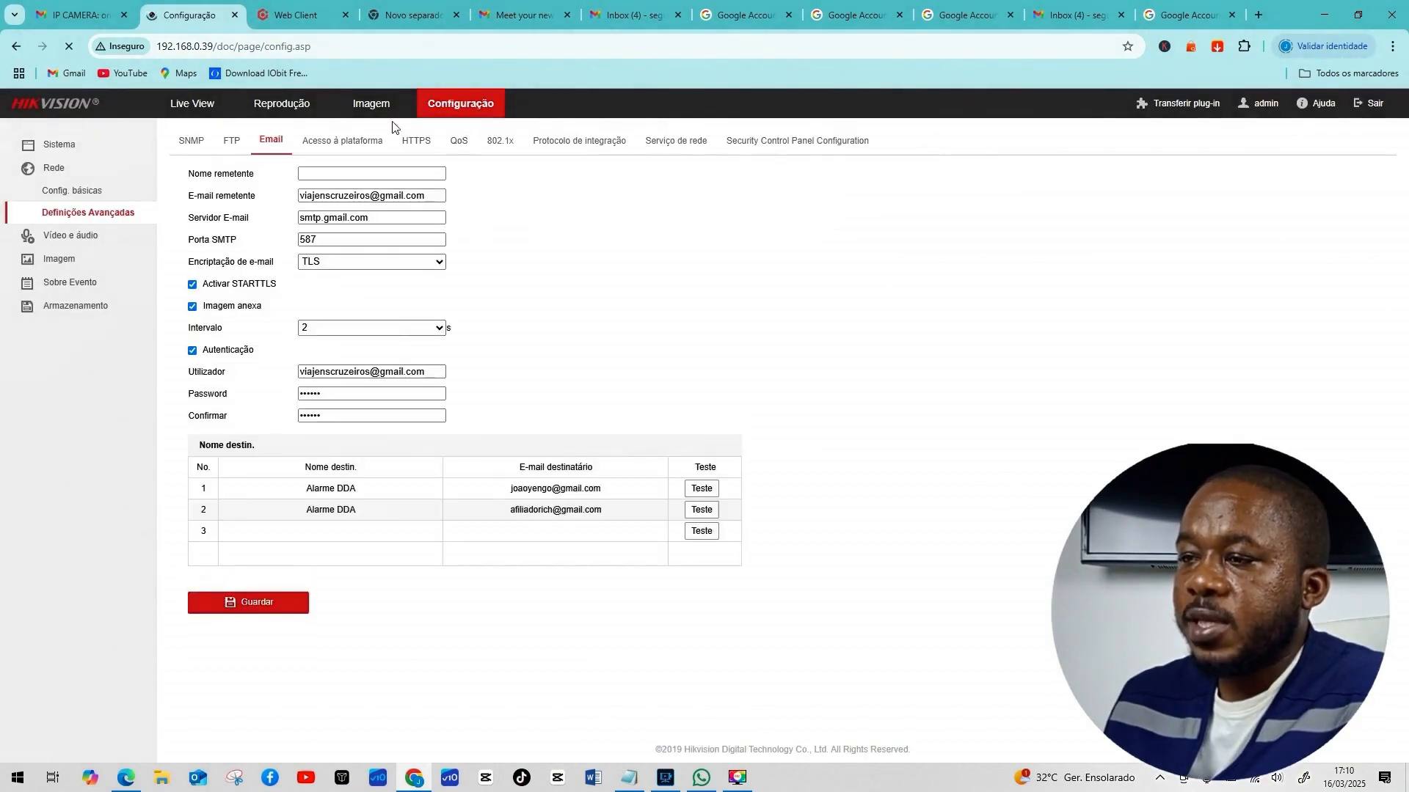
Review the basic TCP/IP network configuration and return to the advanced network settings for e-mail.
{"action": "left_click", "coordinate": [53, 169]}
{"action": "left_click", "coordinate": [52, 169]}
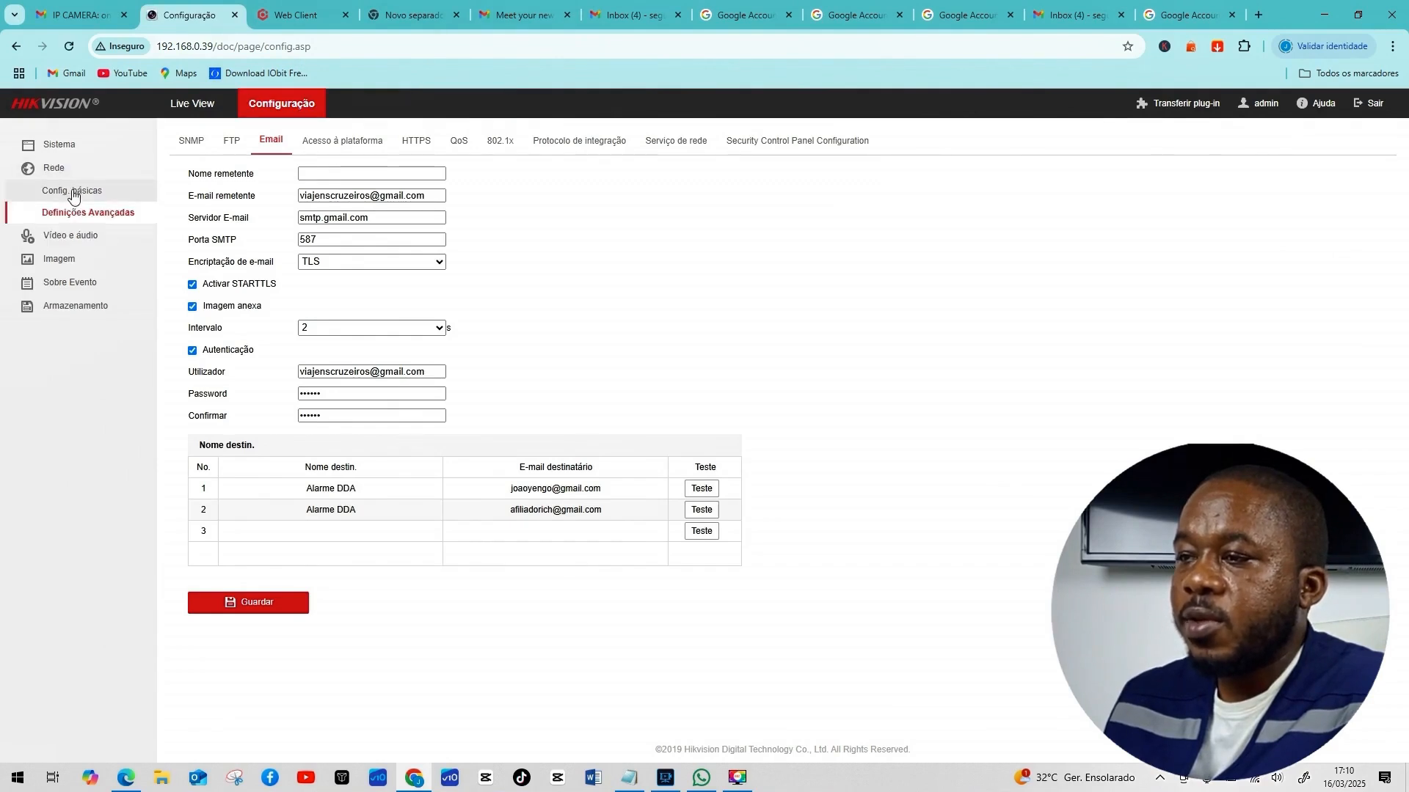
{"action": "left_click", "coordinate": [74, 193]}
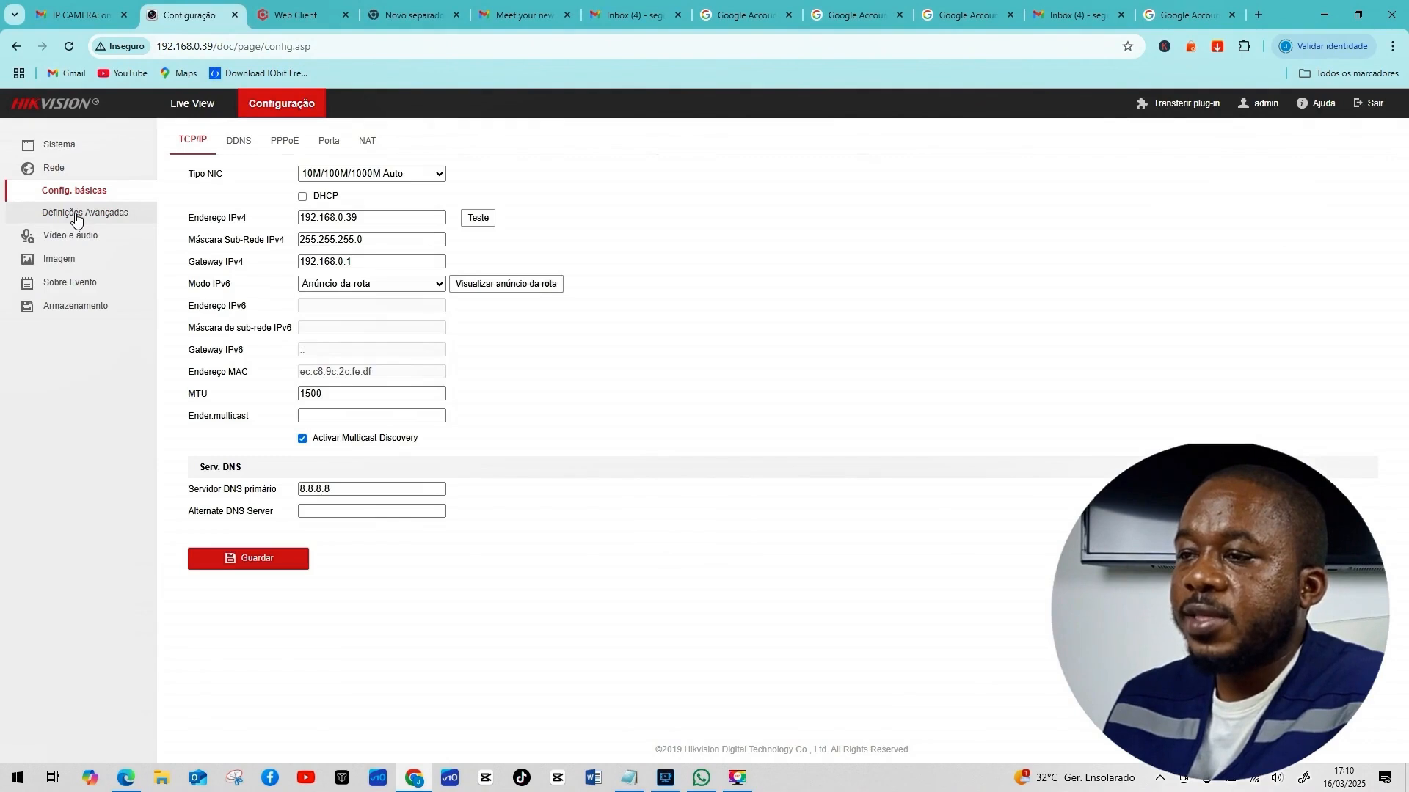
{"action": "left_click", "coordinate": [77, 217]}
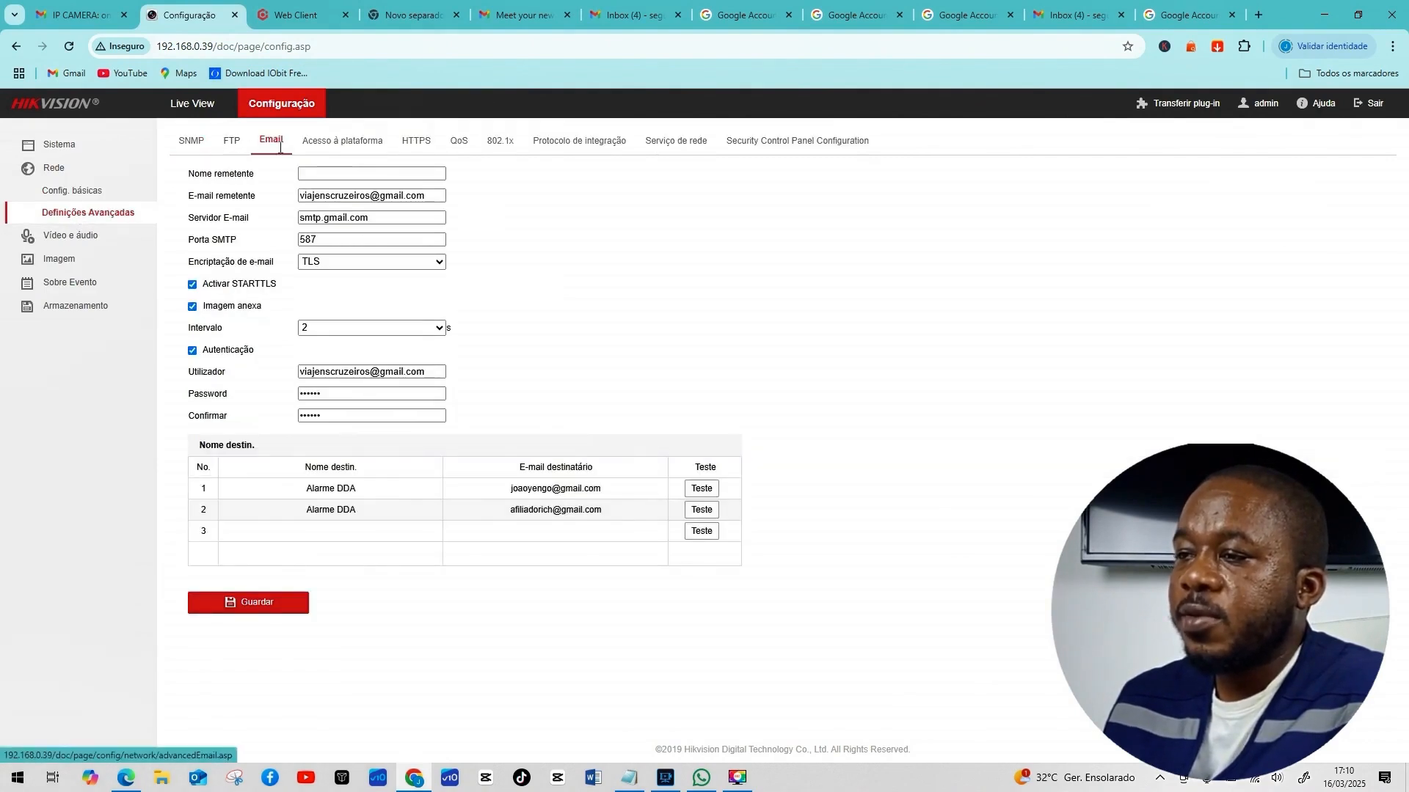
Set the e-mail sender name to "Alertas de Eventos".
{"action": "left_click", "coordinate": [335, 177]}
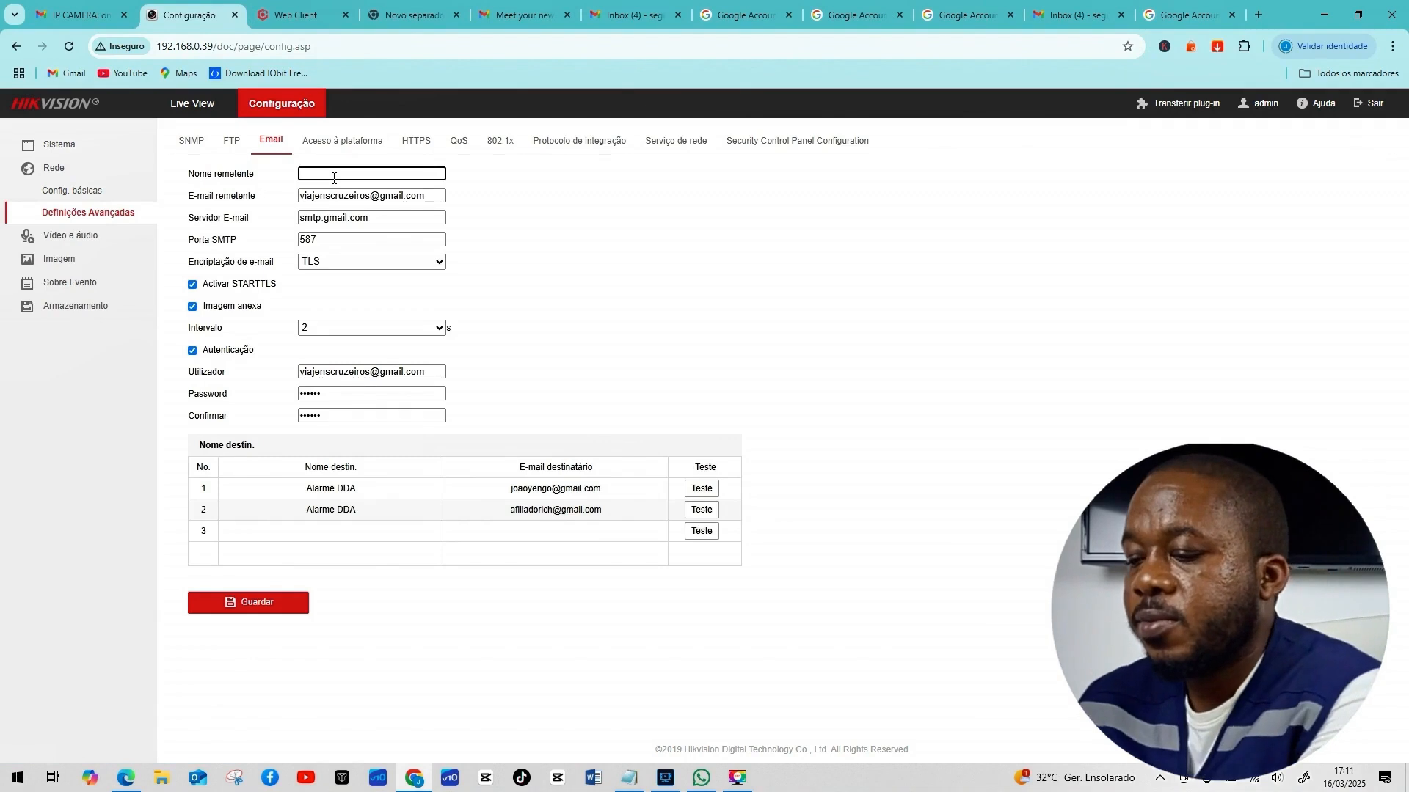
{"action": "type", "text": "alertas de "}
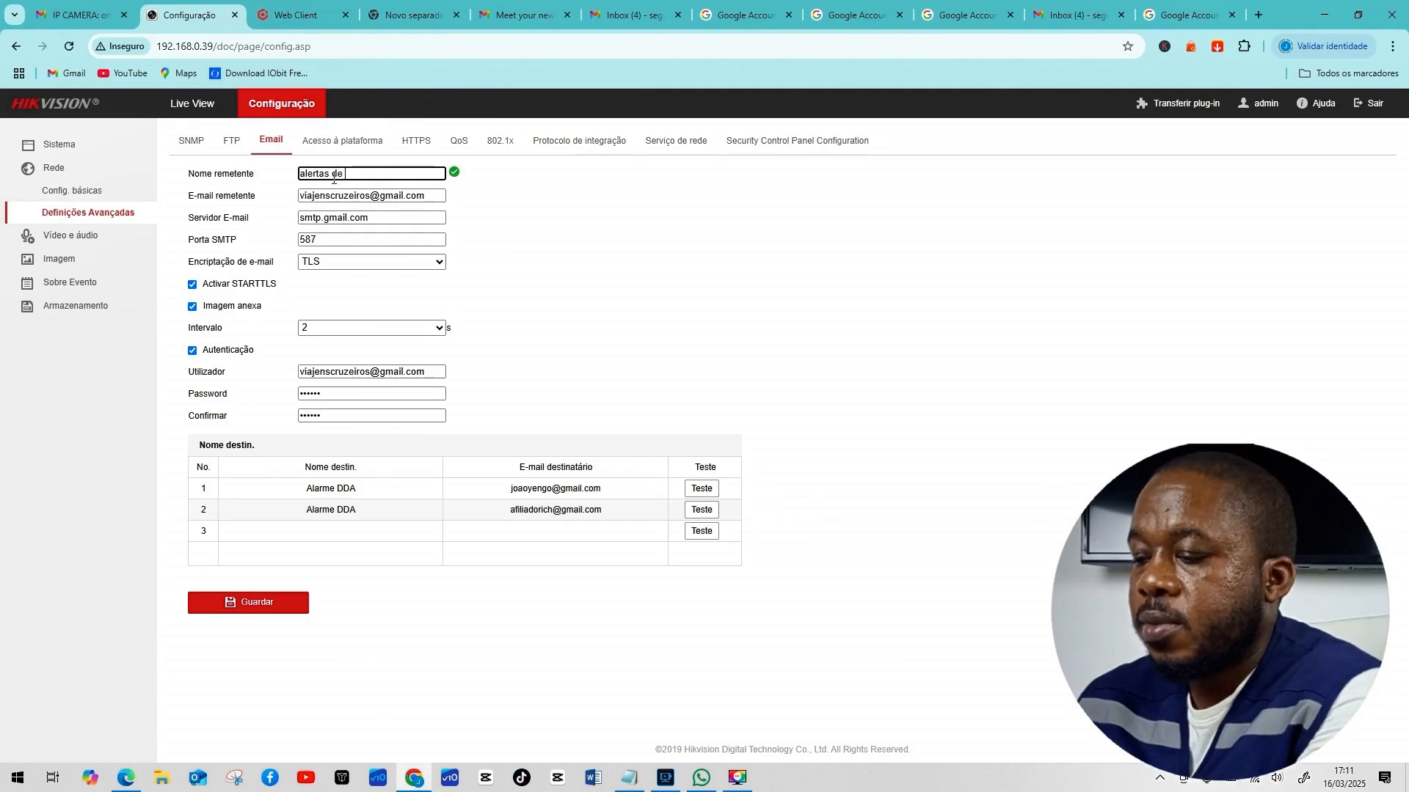
{"action": "type", "text": "Even"}
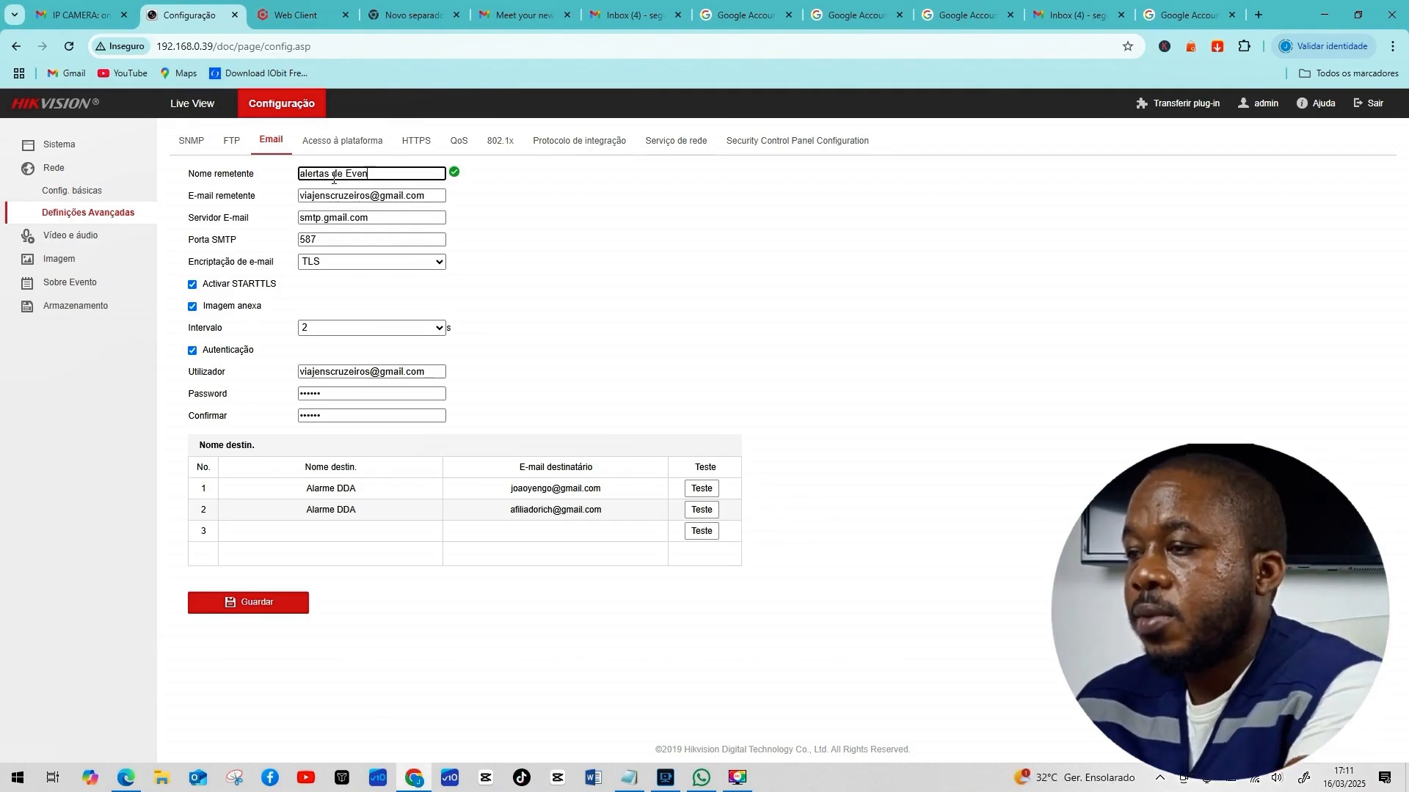
{"action": "type", "text": "tos"}
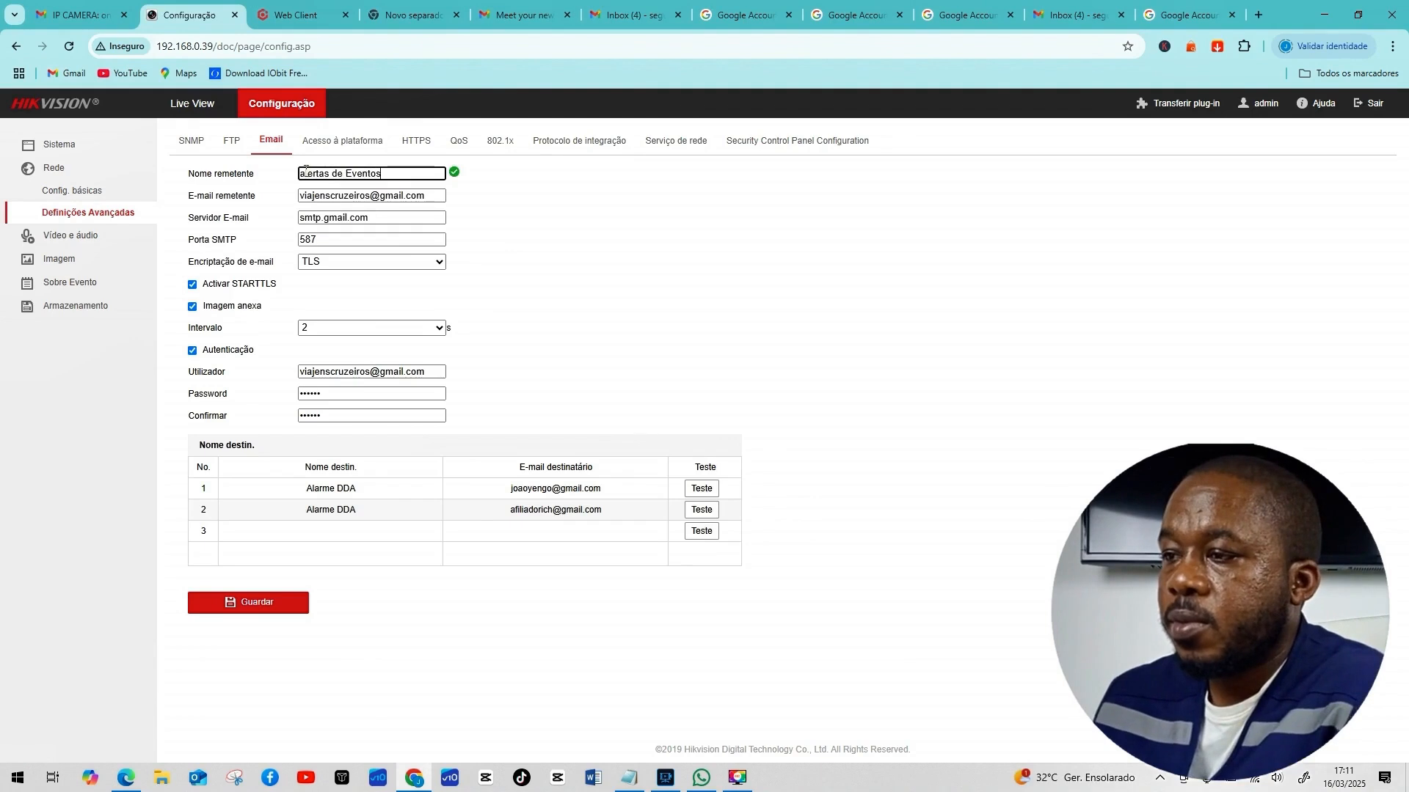
{"action": "left_click", "coordinate": [305, 171]}
{"action": "key", "text": "BackSpace"}
{"action": "type", "text": "A"}
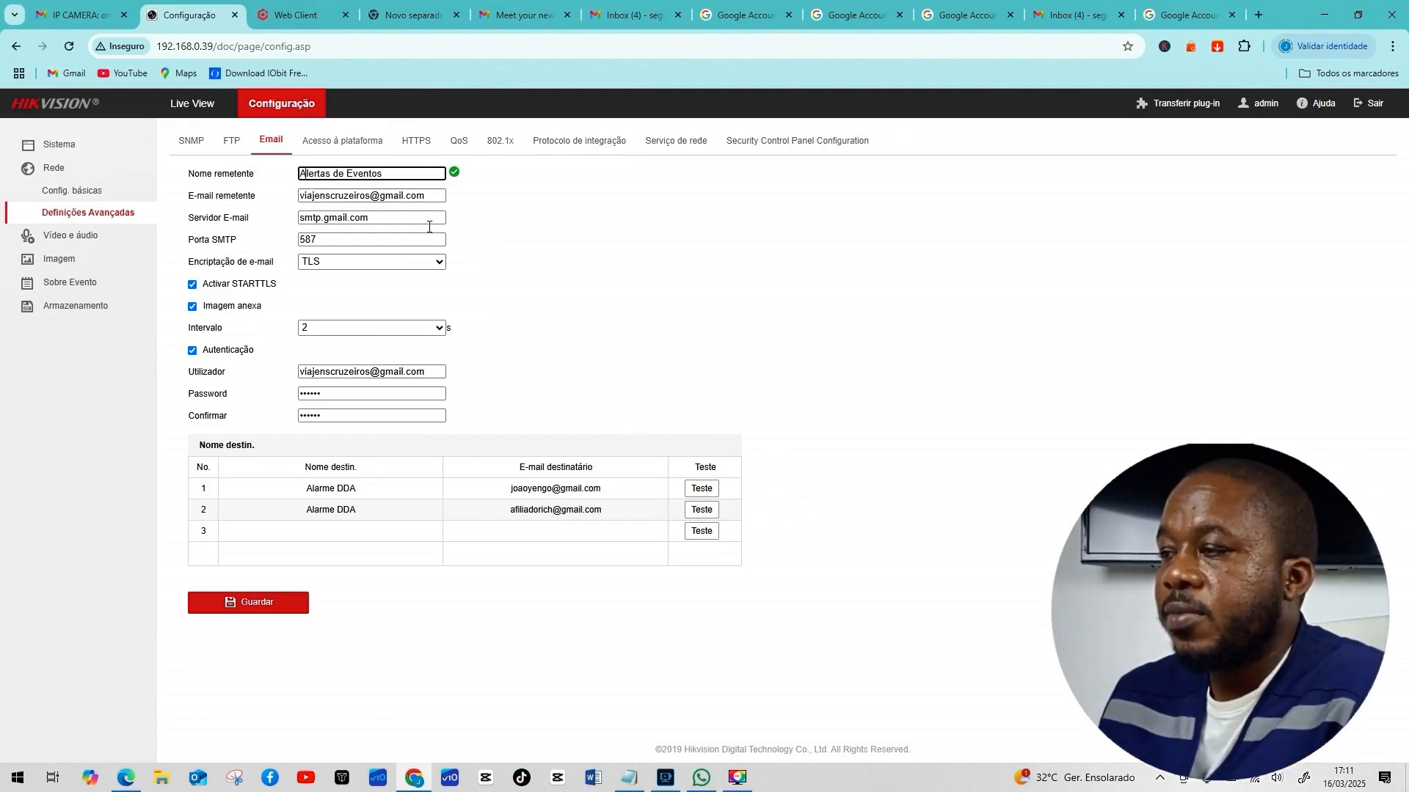
Copy the second account's e-mail address from the Notepad notes and use it to replace the sender e-mail address.
{"action": "left_click", "coordinate": [632, 776]}
{"action": "left_click_drag", "start_coordinate": [959, 189], "coordinate": [1139, 192]}
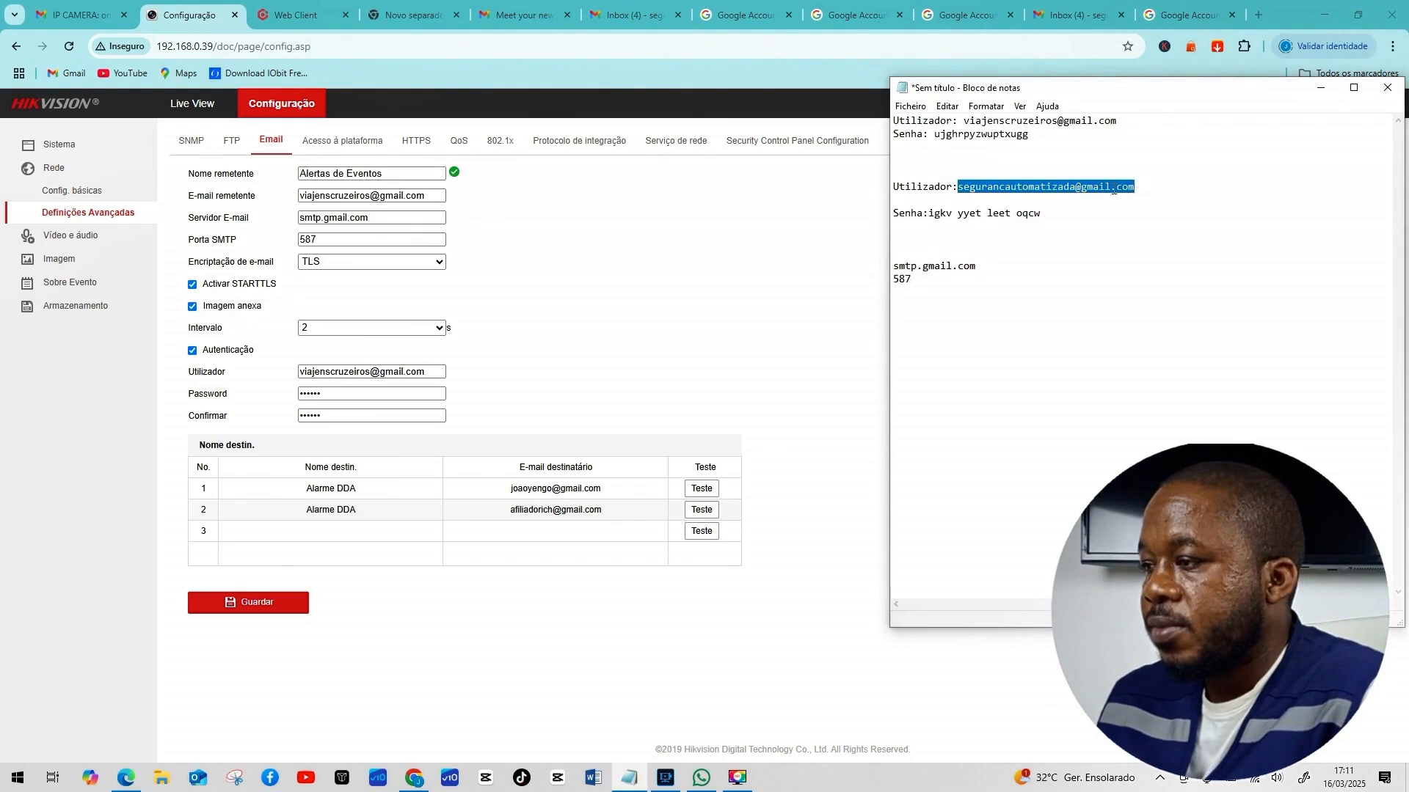
{"action": "right_click", "coordinate": [1113, 189]}
{"action": "left_click", "coordinate": [1149, 230]}
{"action": "left_click_drag", "start_coordinate": [434, 195], "coordinate": [299, 188]}
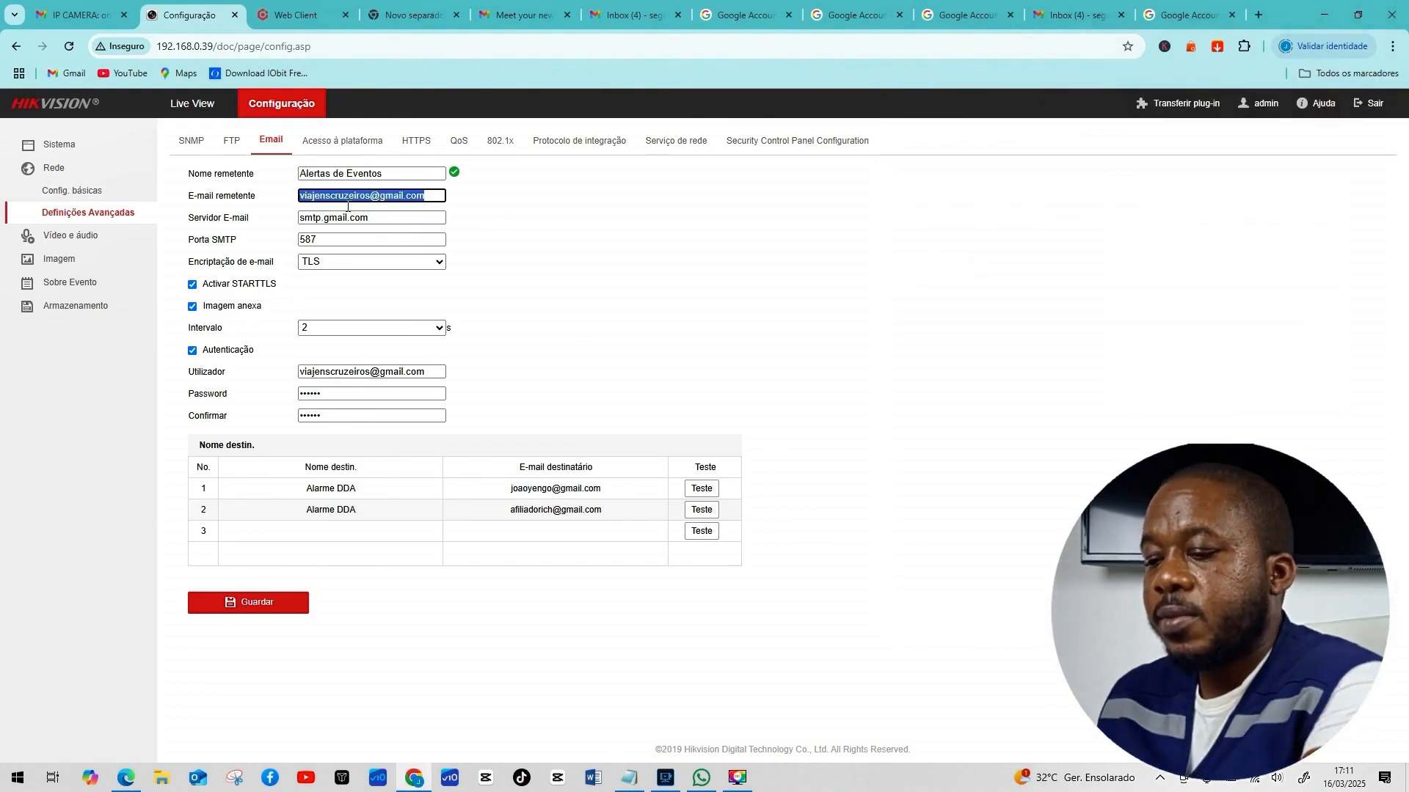
{"action": "key", "text": "ctrl+v"}
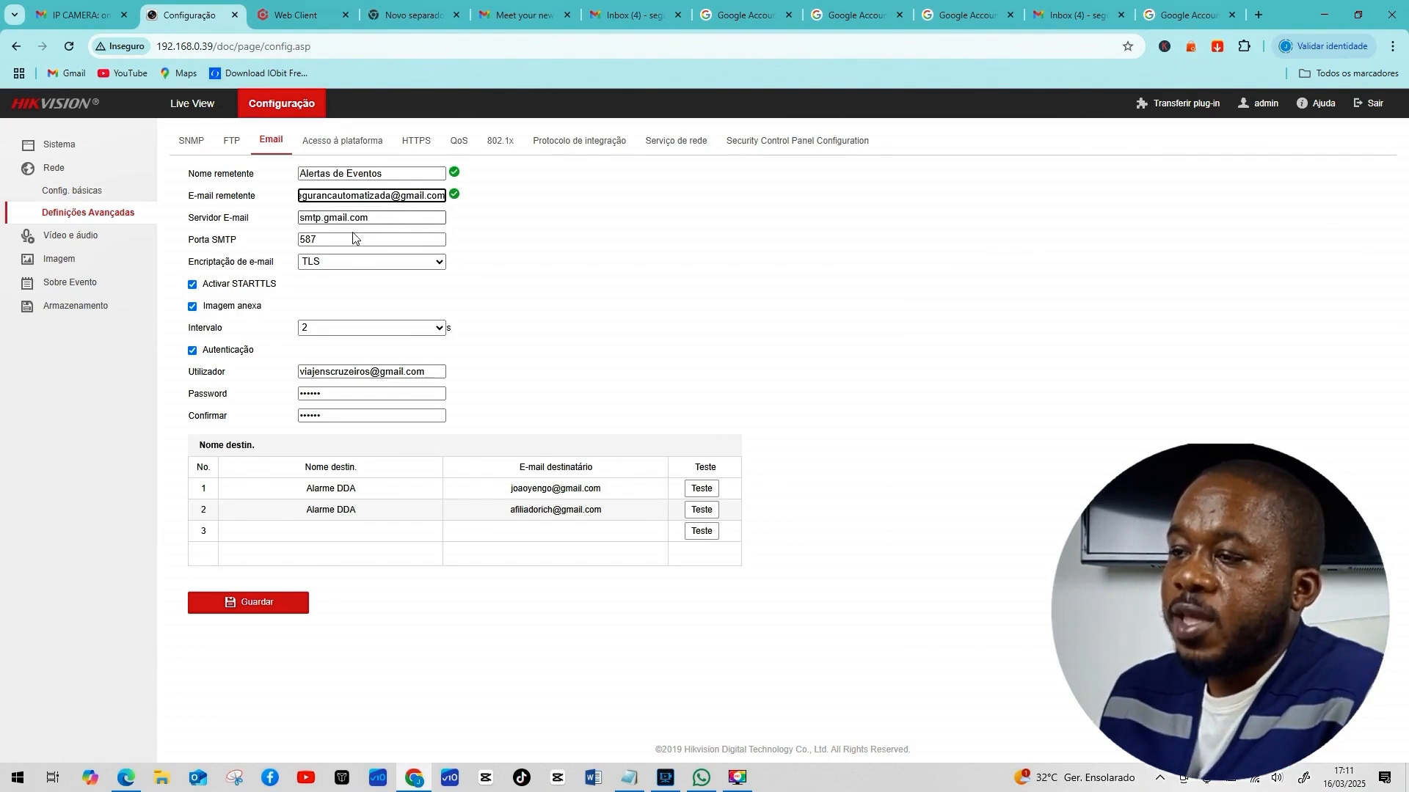
Keep SMTP port 587 and authentication enabled, and replace the authentication user with the copied e-mail address.
{"action": "left_click", "coordinate": [328, 240]}
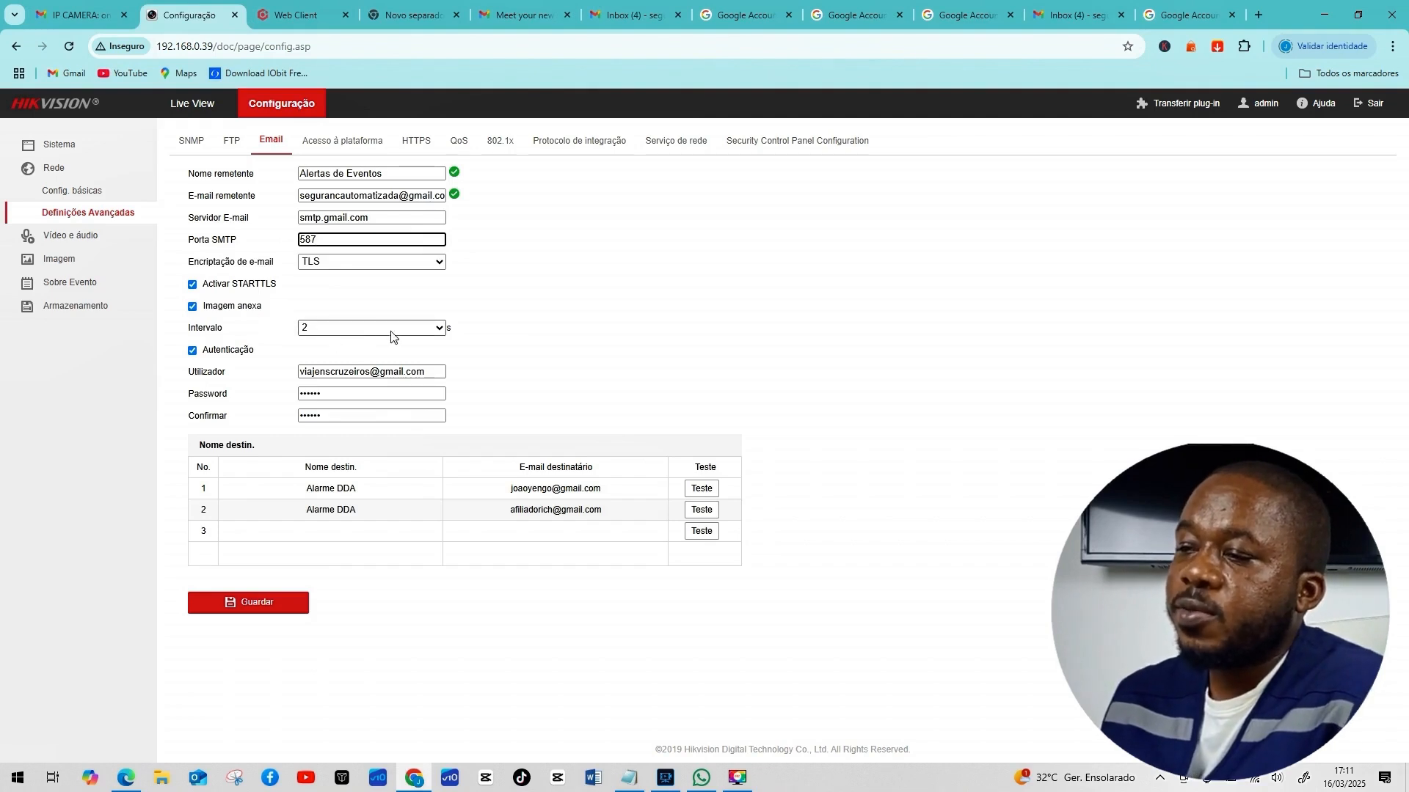
{"action": "left_click", "coordinate": [193, 352]}
{"action": "left_click", "coordinate": [193, 352]}
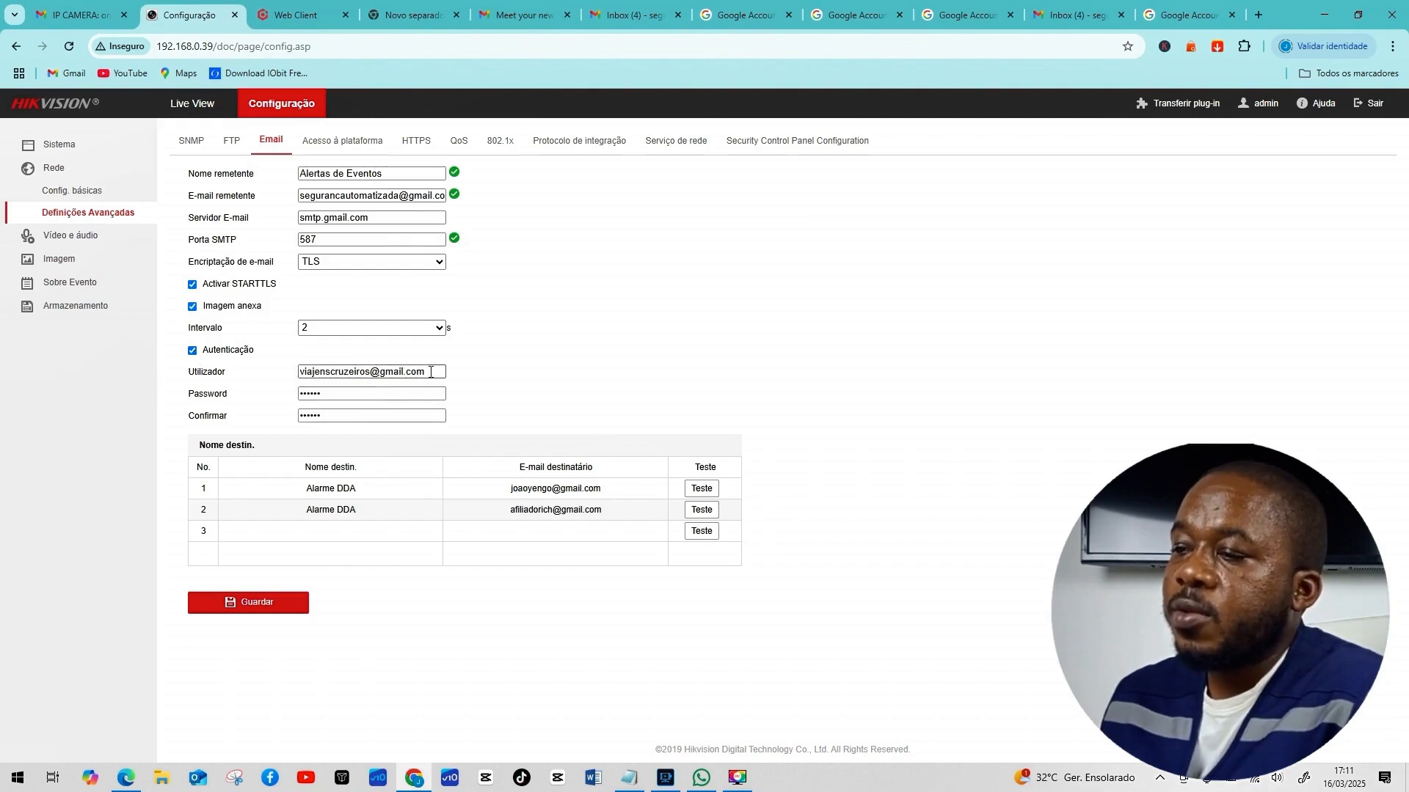
{"action": "left_click_drag", "start_coordinate": [431, 372], "coordinate": [283, 367]}
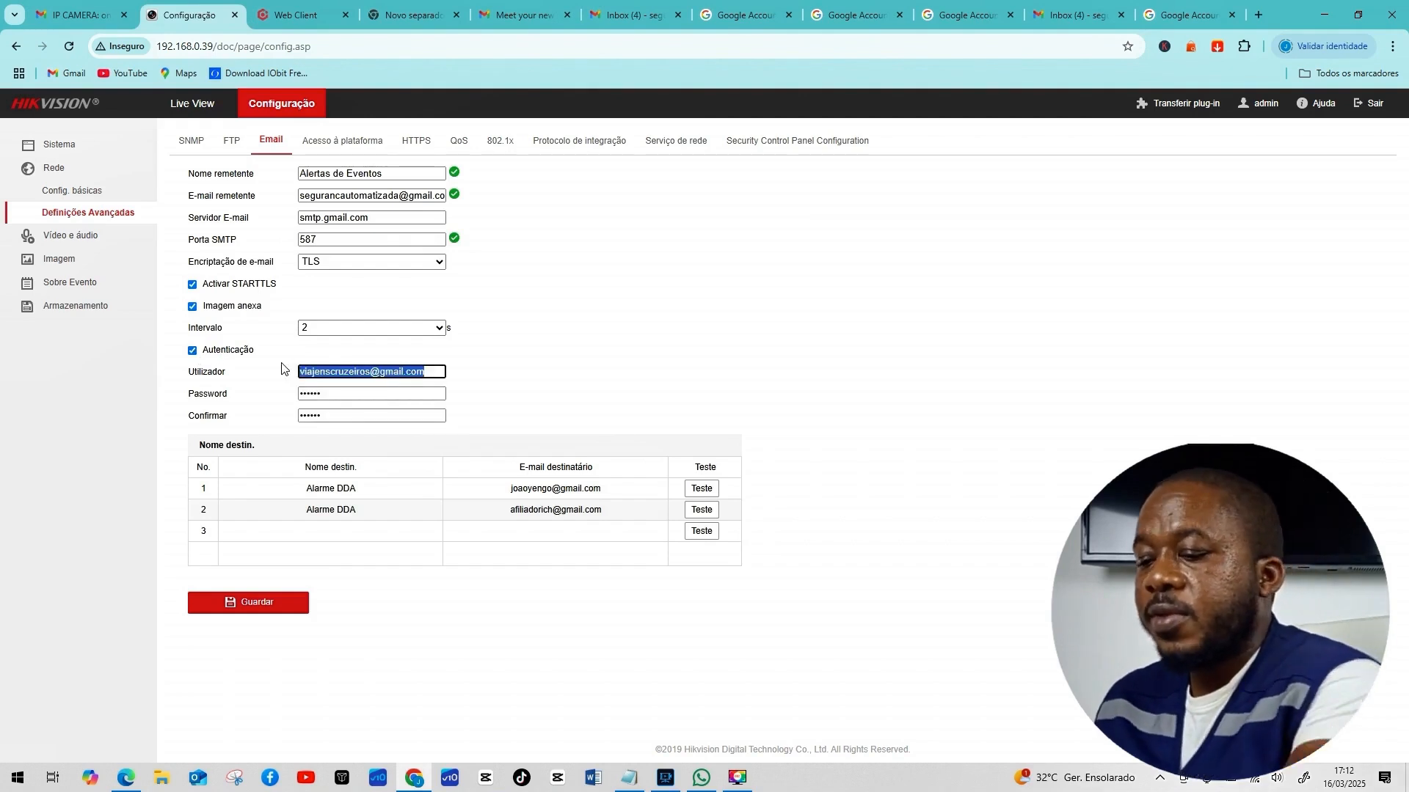
{"action": "key", "text": "ctrl+v"}
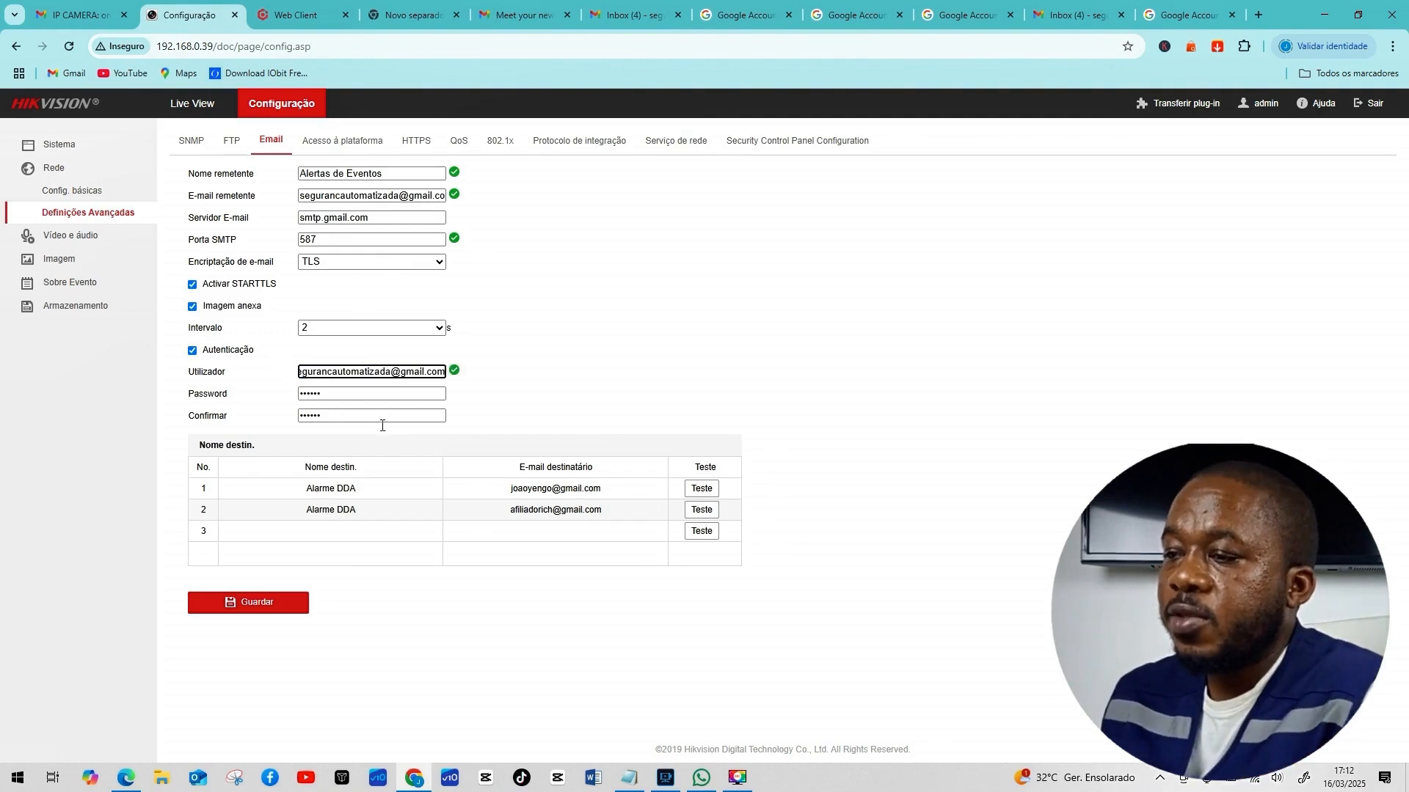
In the Notepad notes, remove the spaces from the second account's app password and copy it.
{"action": "left_click", "coordinate": [339, 393]}
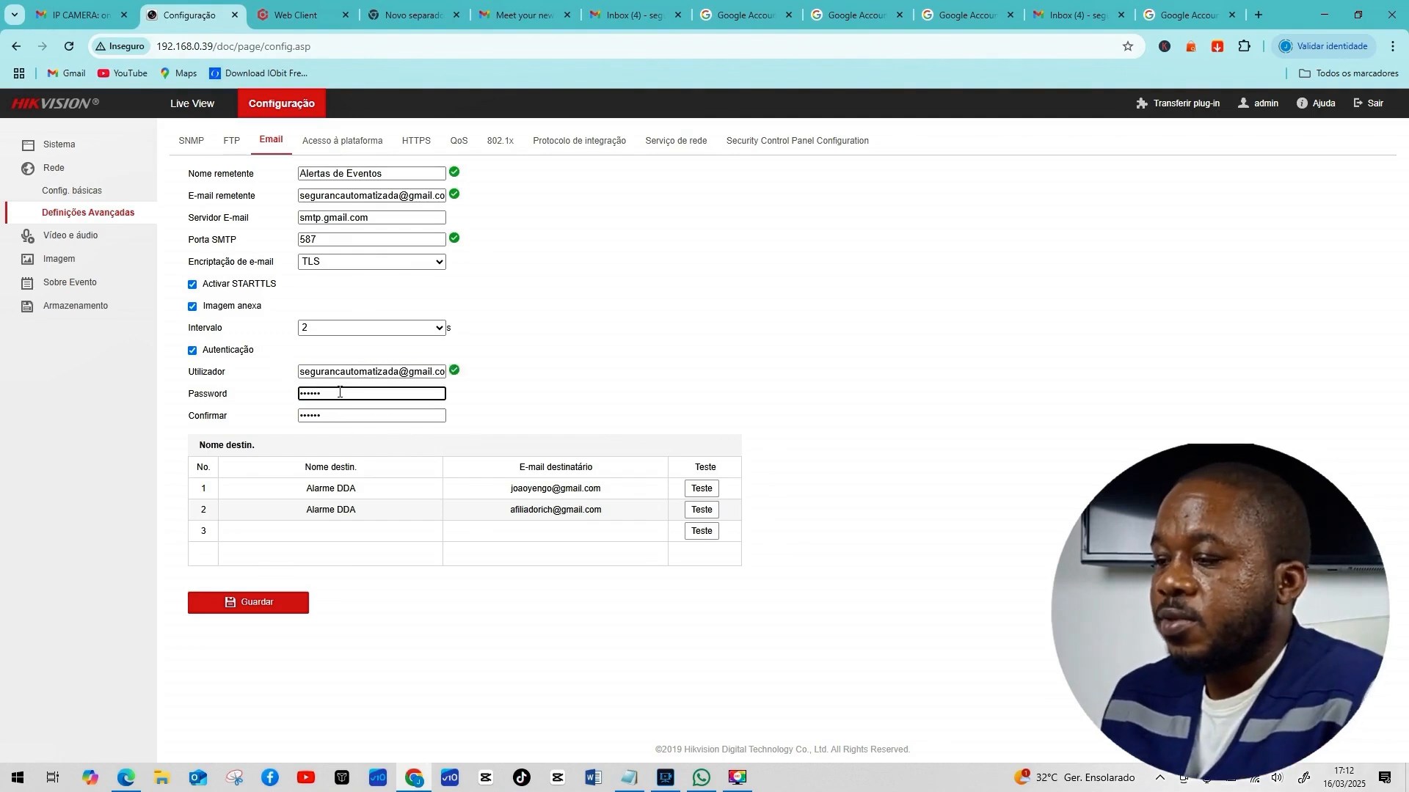
{"action": "left_click", "coordinate": [629, 777]}
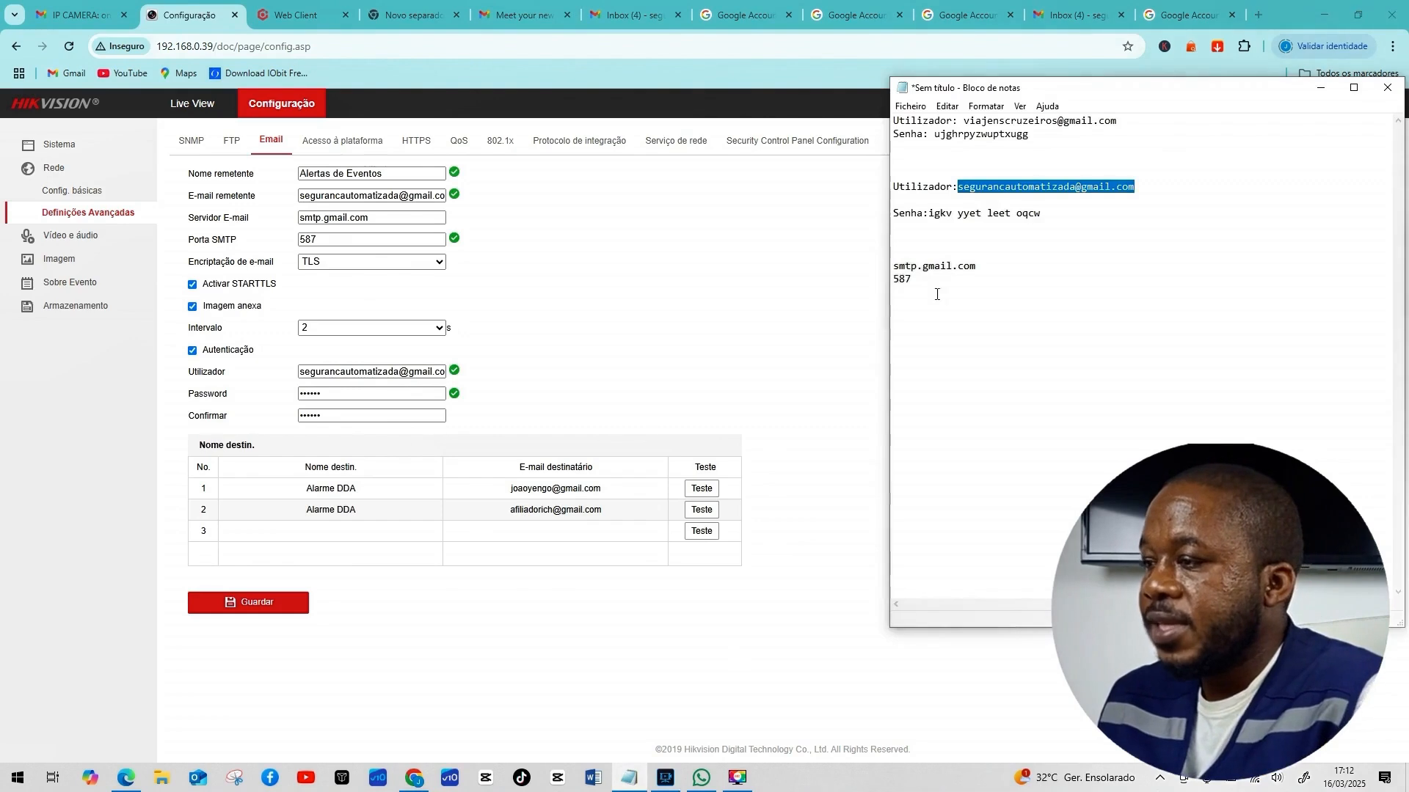
{"action": "left_click", "coordinate": [1016, 213]}
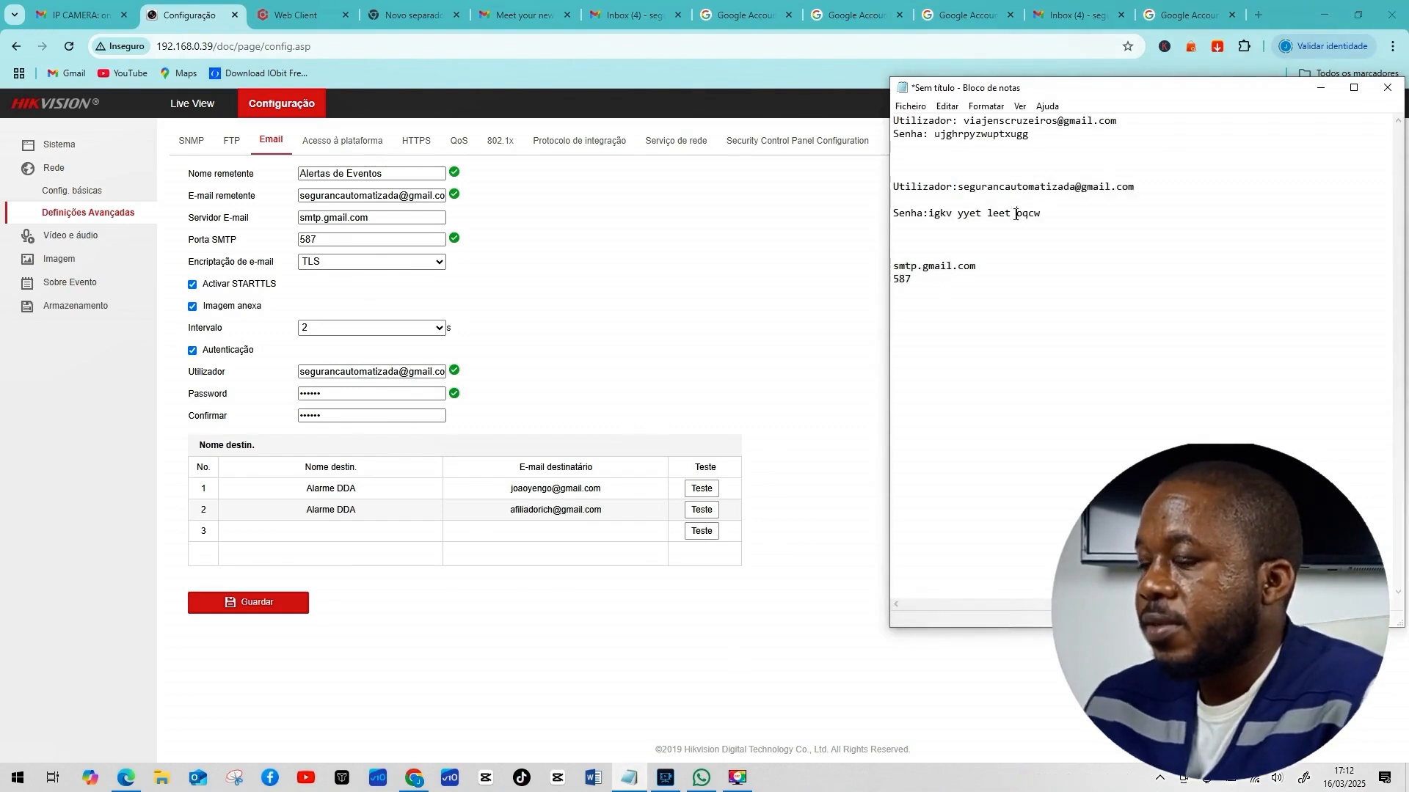
{"action": "key", "text": "BackSpace"}
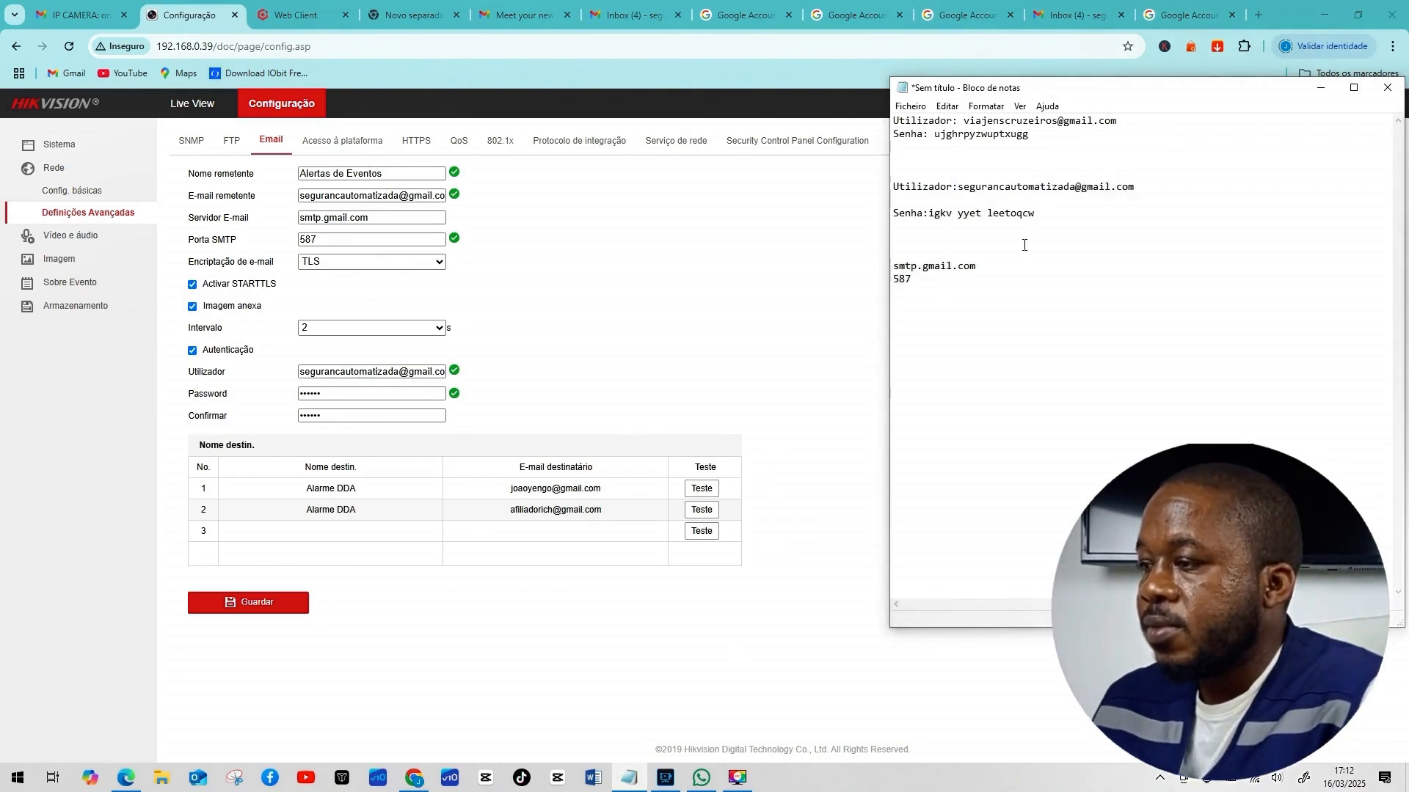
{"action": "key", "text": "Left"}
{"action": "key", "text": "Left"}
{"action": "key", "text": "Left"}
{"action": "key", "text": "Left"}
{"action": "key", "text": "BackSpace"}
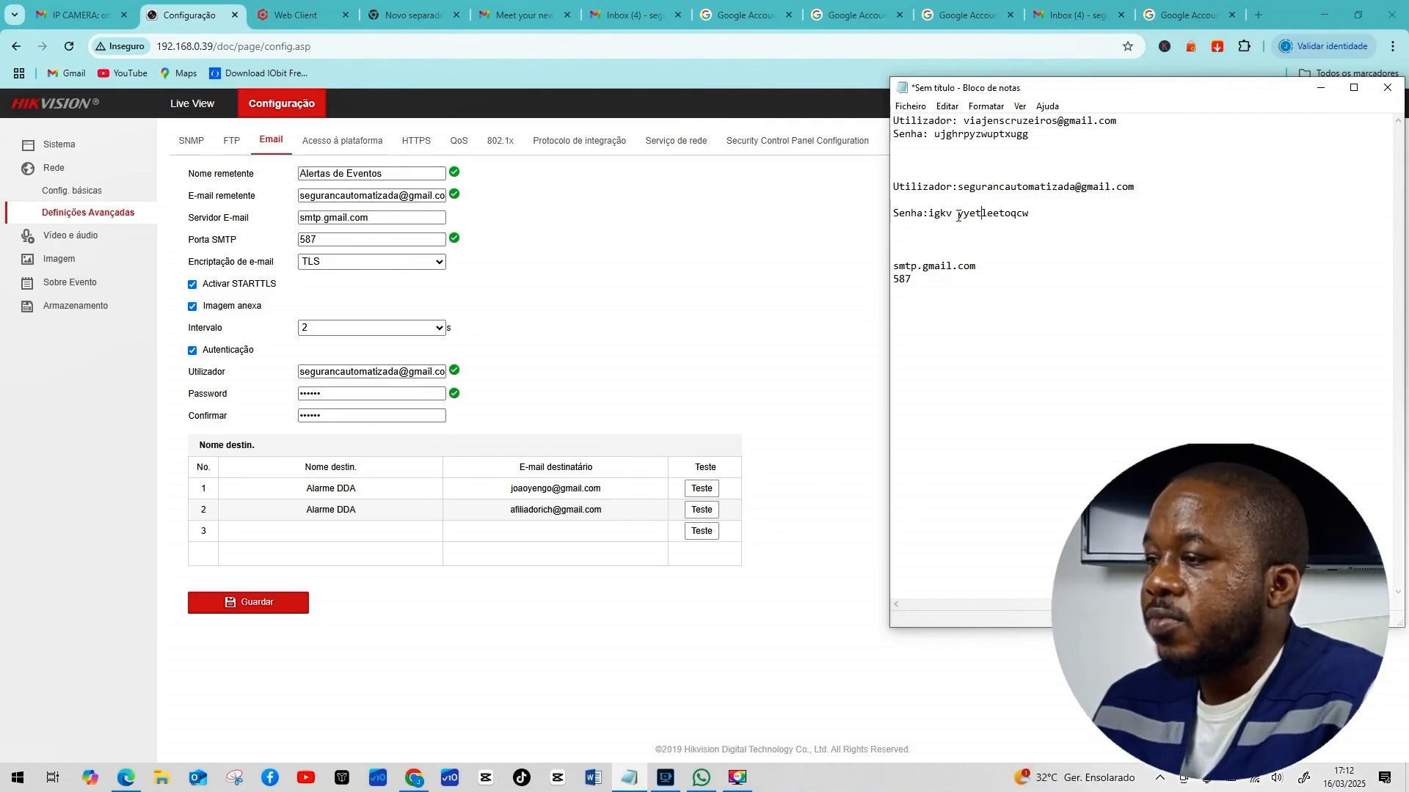
{"action": "key", "text": "BackSpace"}
{"action": "left_click_drag", "start_coordinate": [1024, 215], "coordinate": [930, 213]}
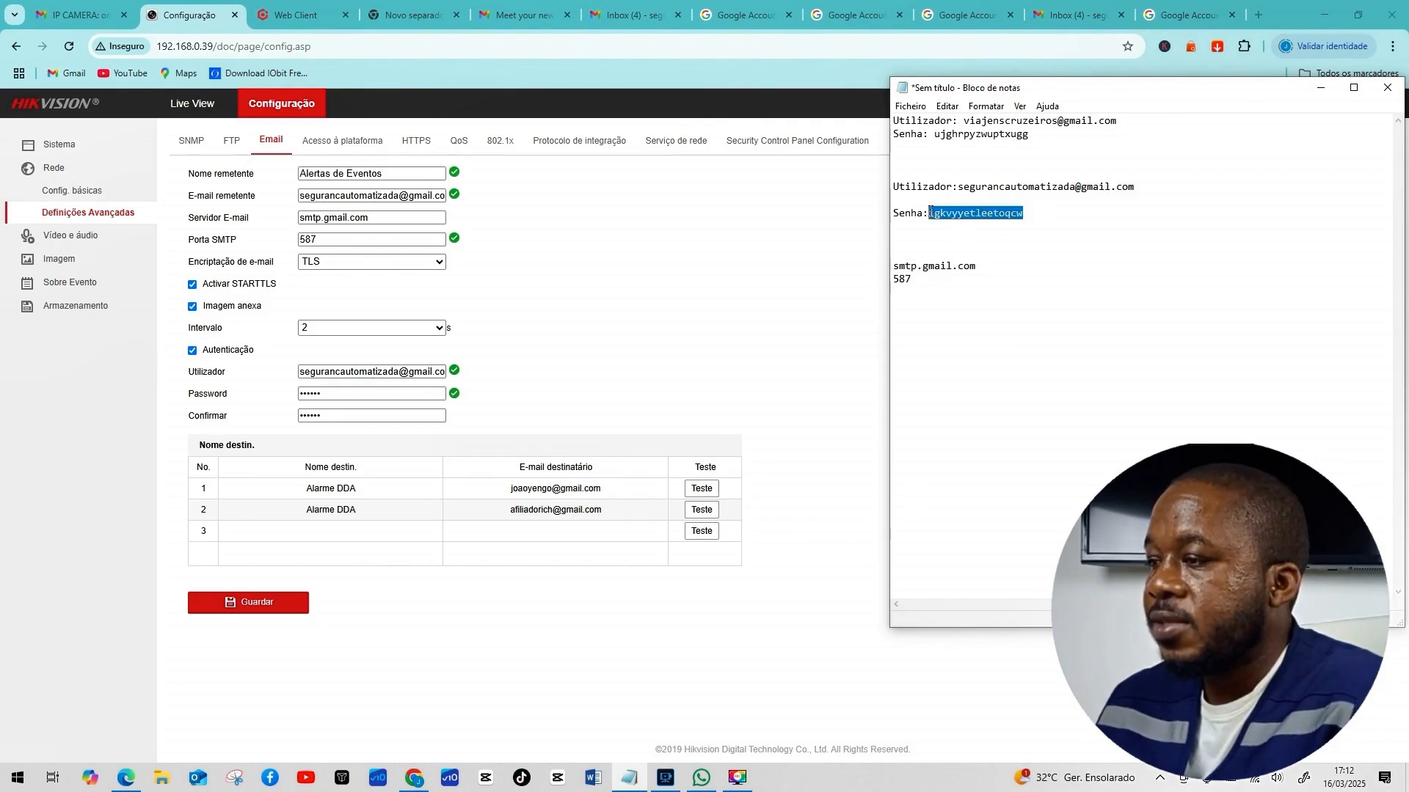
{"action": "right_click", "coordinate": [946, 214]}
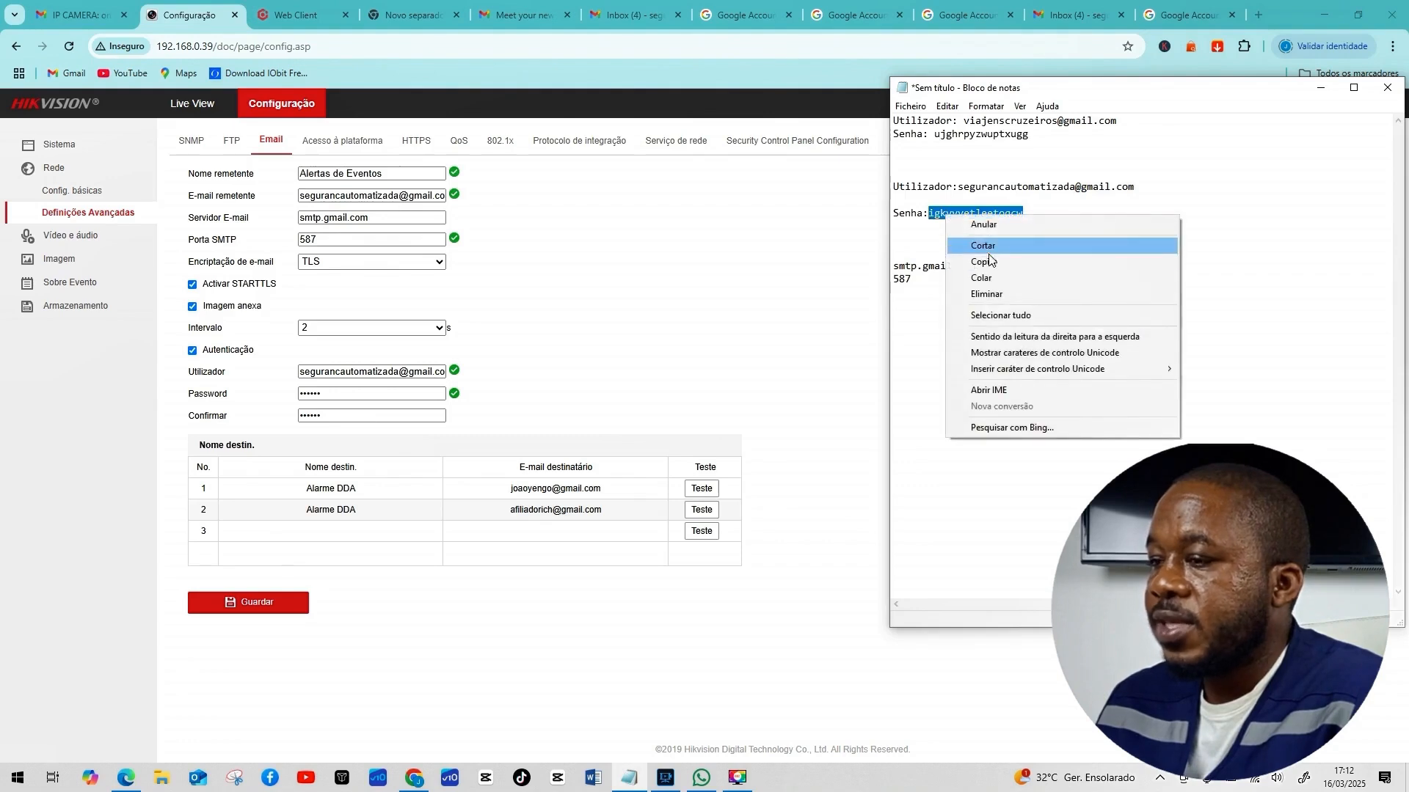
{"action": "left_click", "coordinate": [988, 263]}
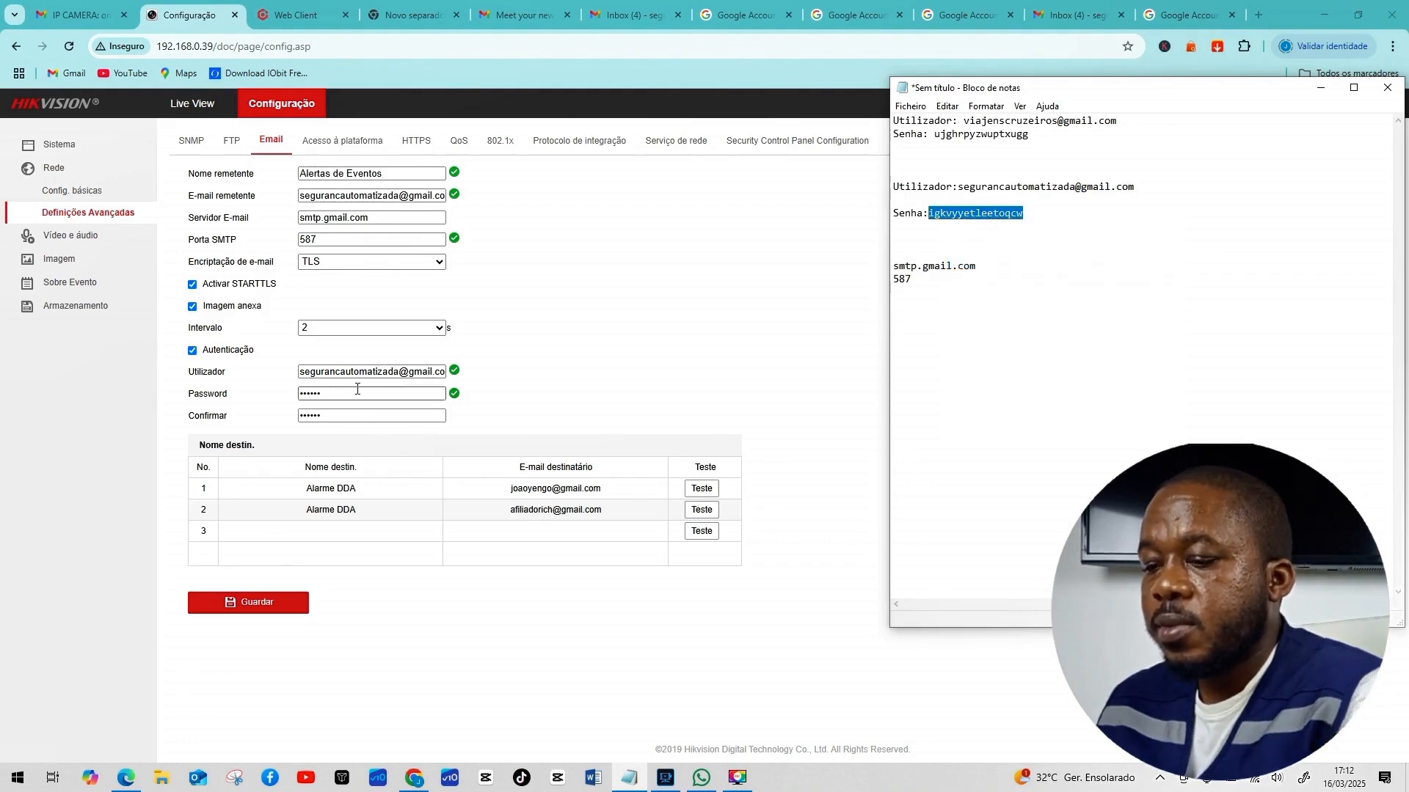
Place Notepad beside the browser window and replace the e-mail password and its confirmation with the copied app password.
{"action": "double_click", "coordinate": [308, 394]}
{"action": "key", "text": "BackSpace"}
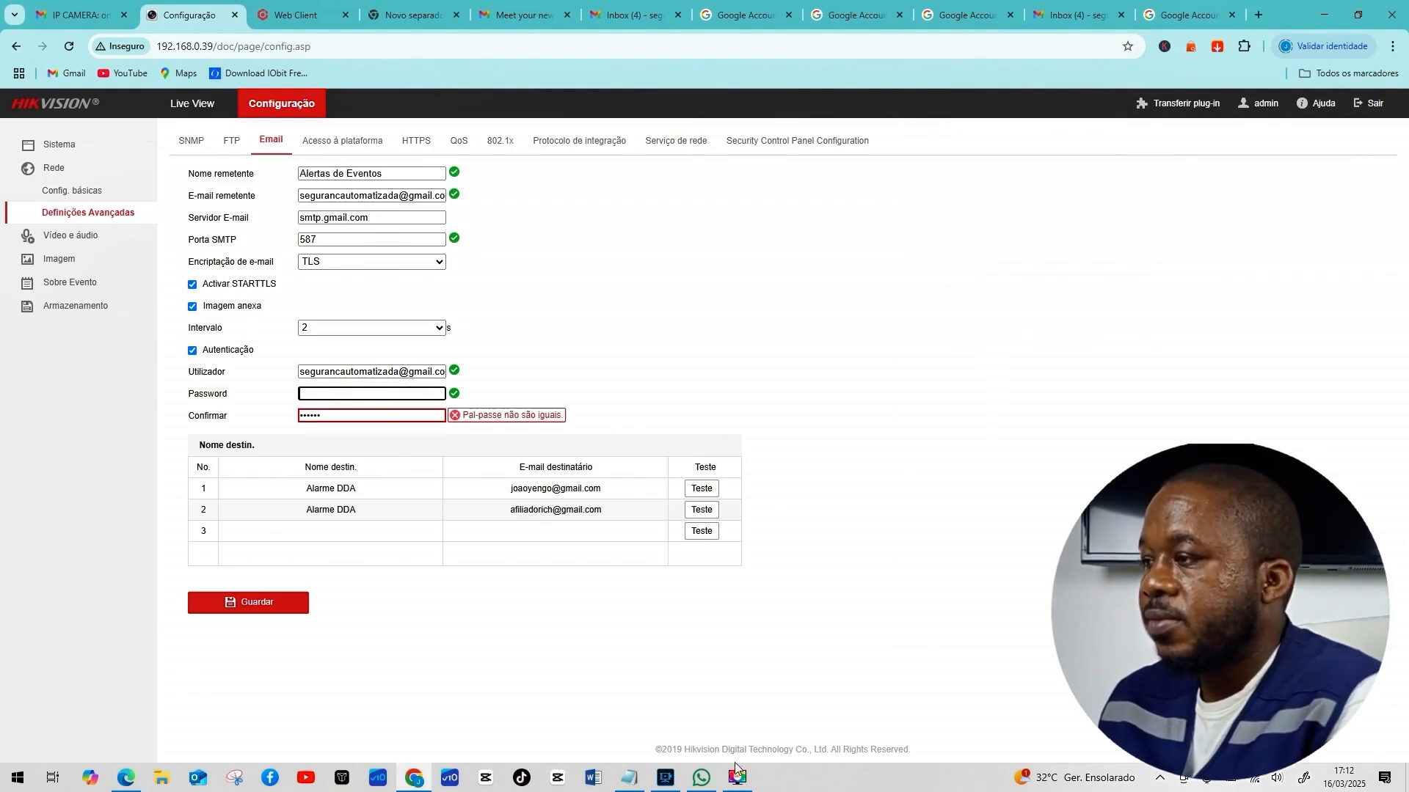
{"action": "left_click", "coordinate": [1358, 15]}
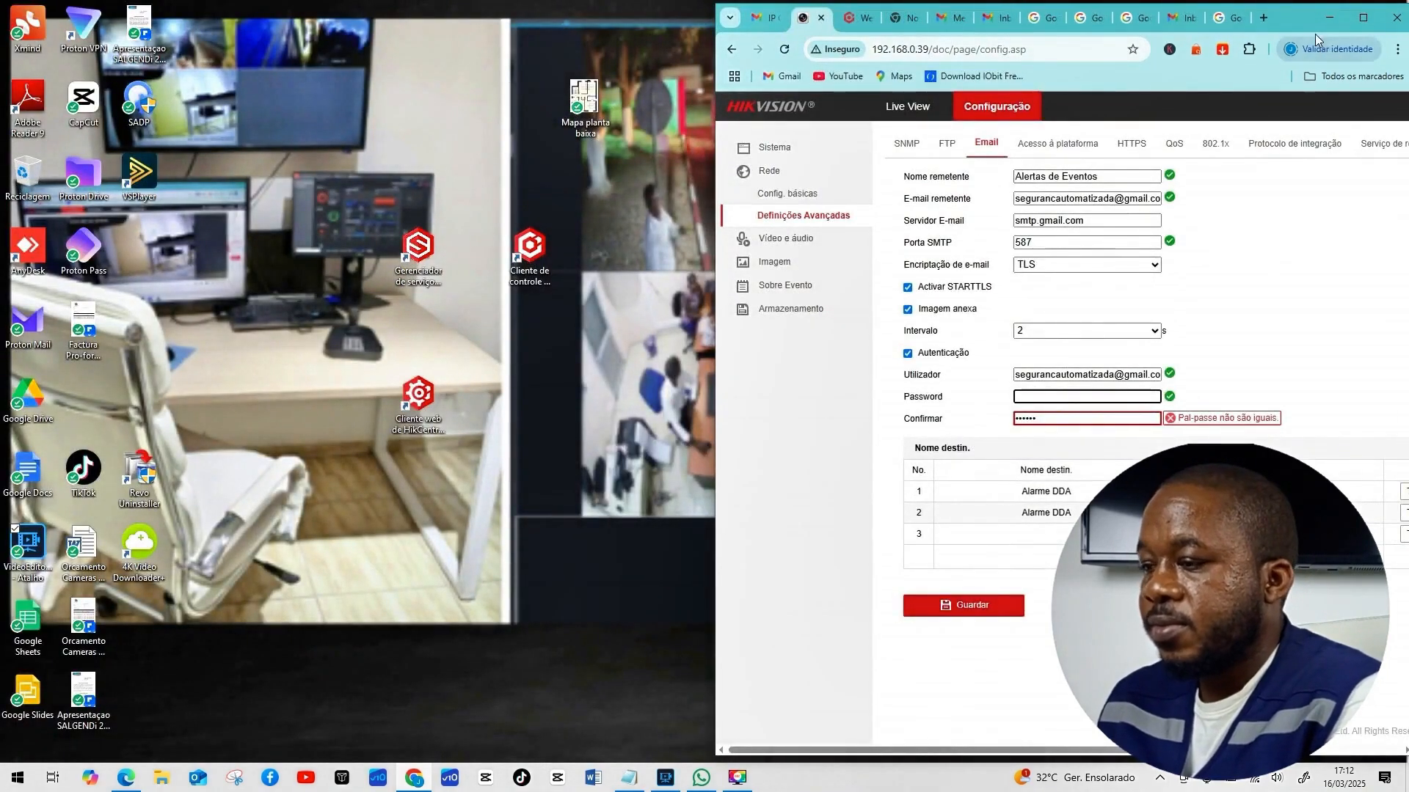
{"action": "left_click", "coordinate": [629, 778]}
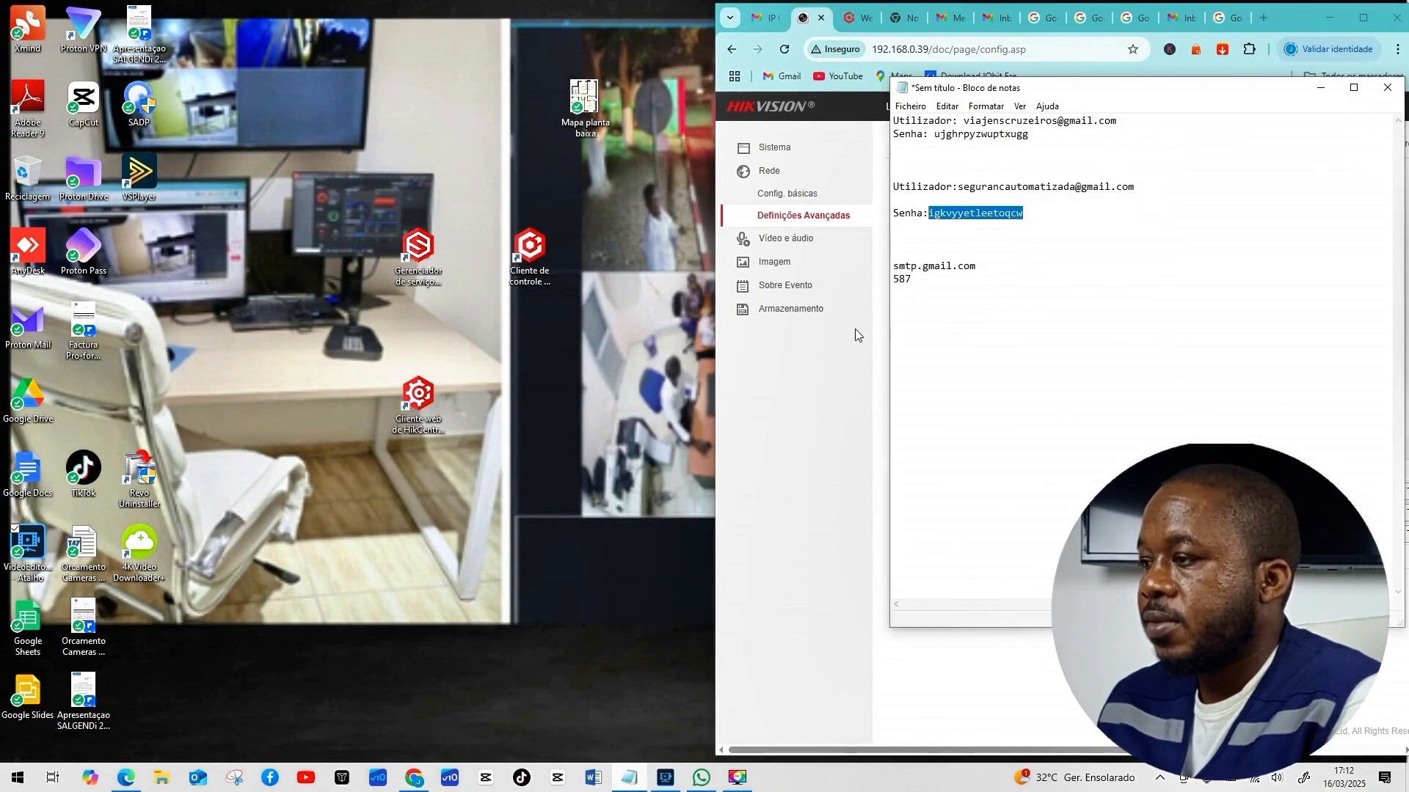
{"action": "left_click_drag", "start_coordinate": [1233, 88], "coordinate": [521, 150]}
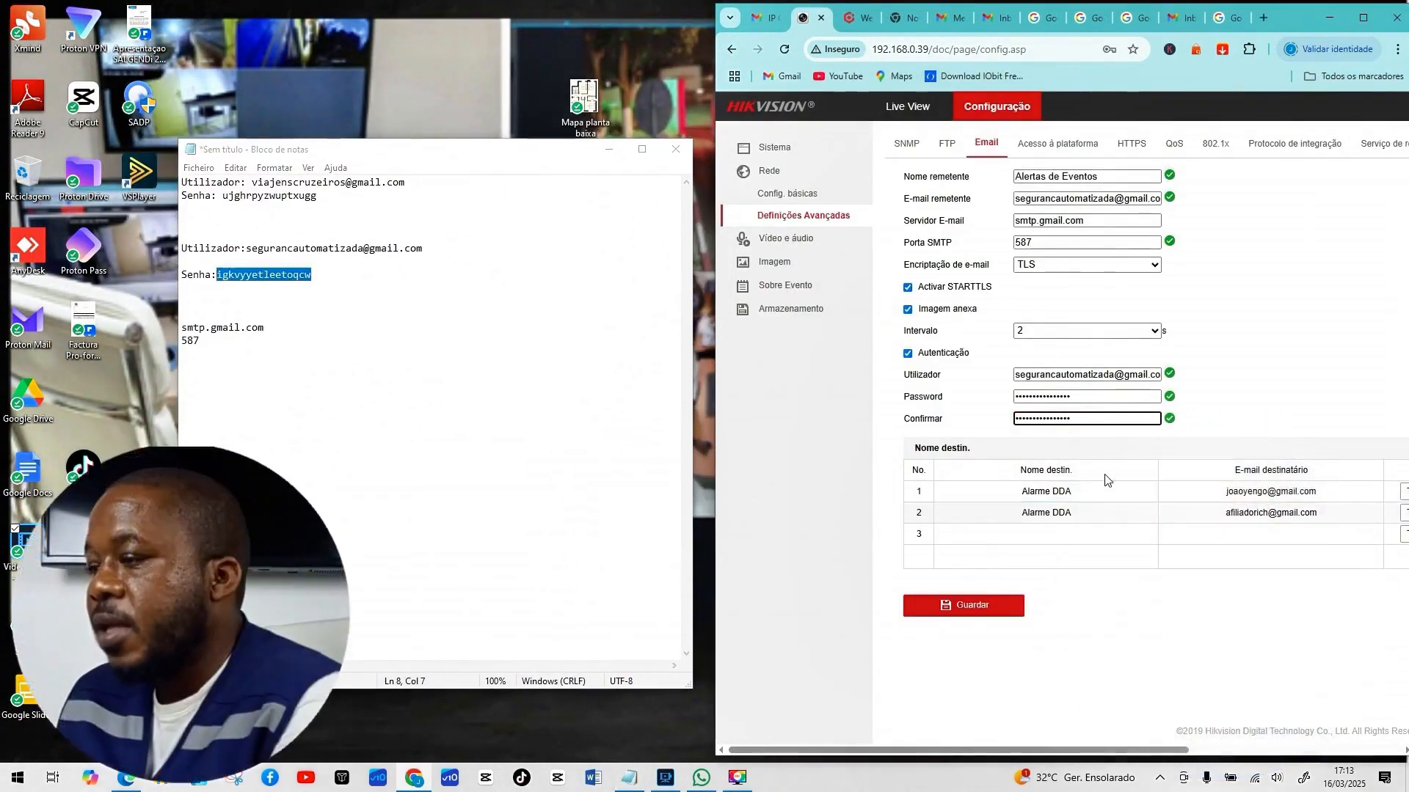
Replace the first recipient's name in the recipient table with "Alareme DDA".
{"action": "left_click", "coordinate": [1110, 492]}
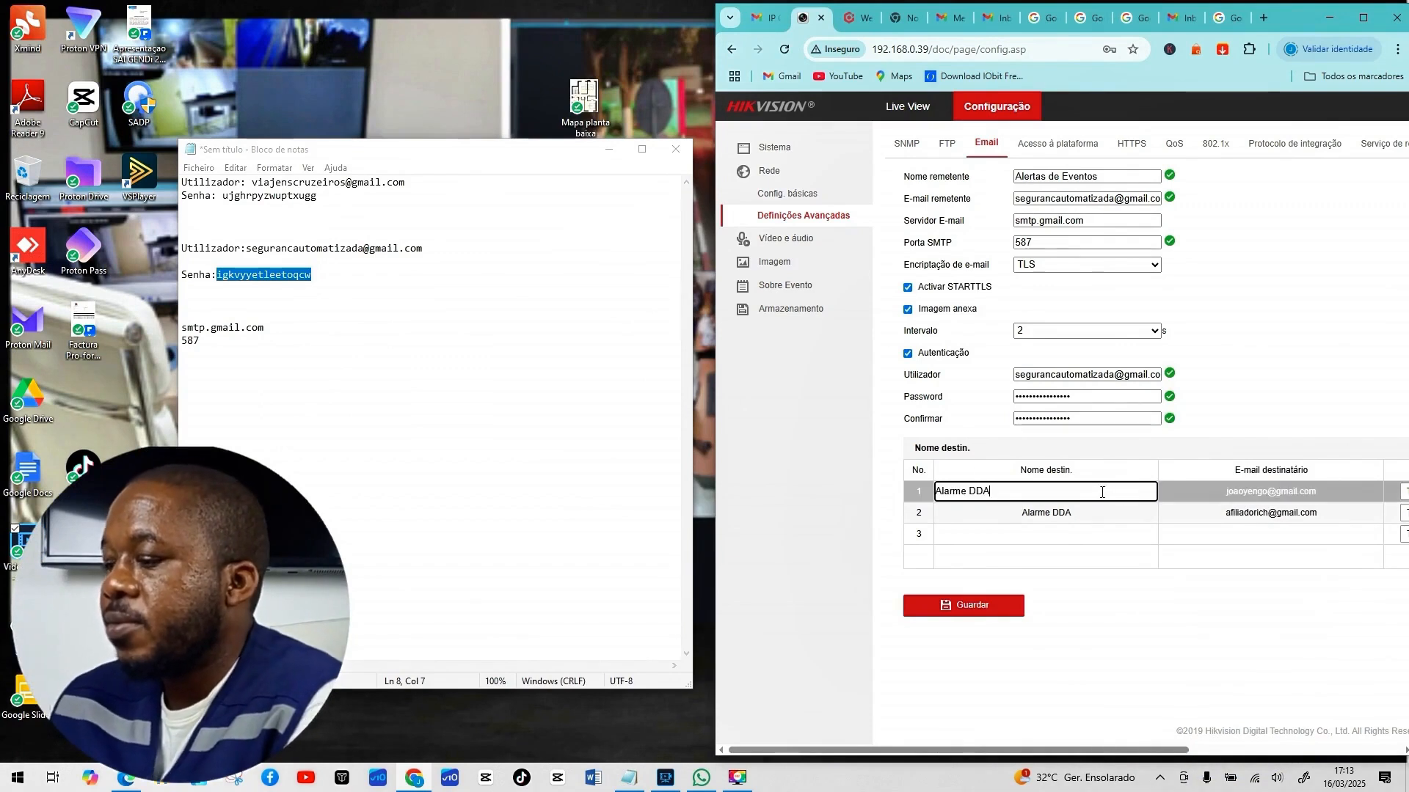
{"action": "key", "text": "BackSpace"}
{"action": "key", "text": "BackSpace"}
{"action": "key", "text": "BackSpace"}
{"action": "key", "text": "BackSpace"}
{"action": "key", "text": "BackSpace"}
{"action": "key", "text": "BackSpace"}
{"action": "key", "text": "BackSpace"}
{"action": "key", "text": "BackSpace"}
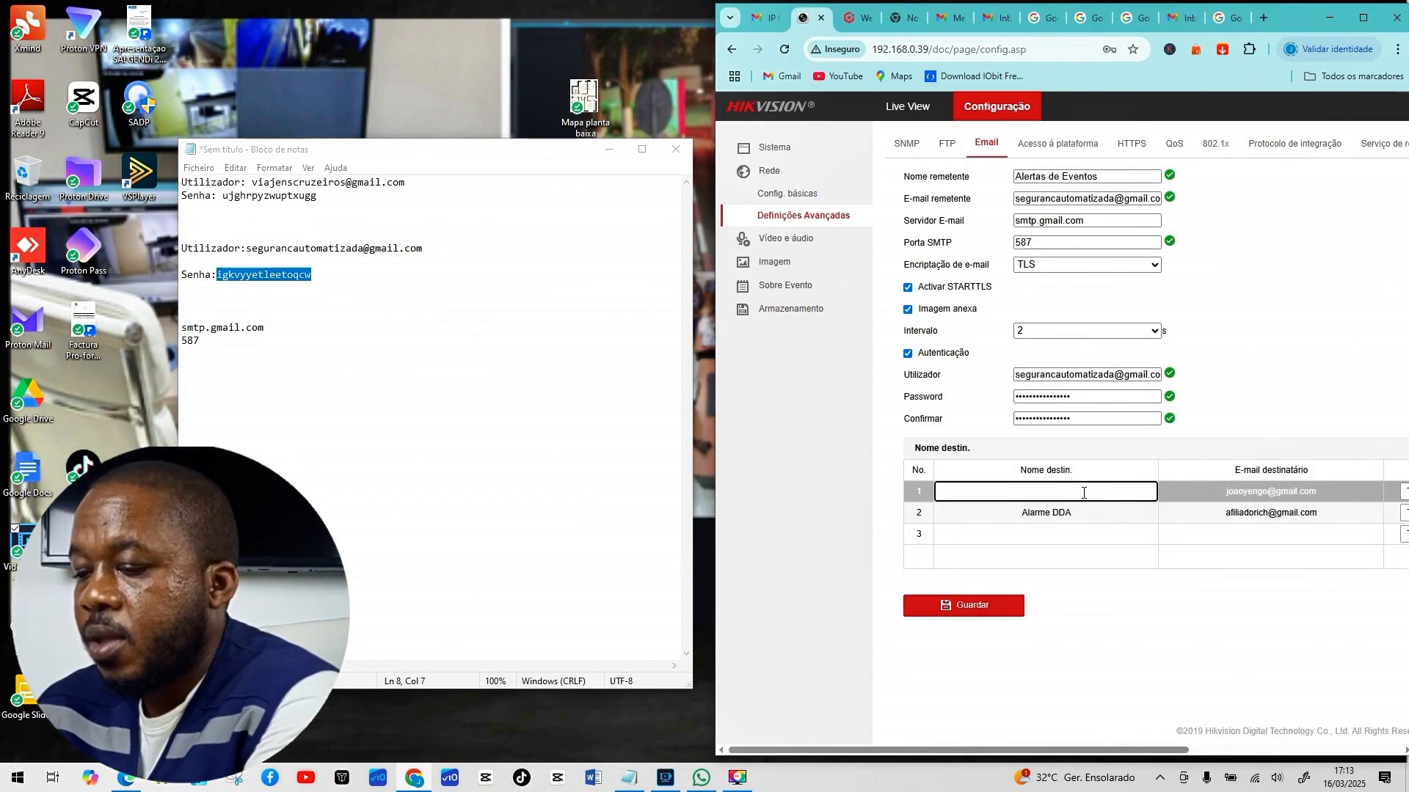
{"action": "type", "text": "Al"}
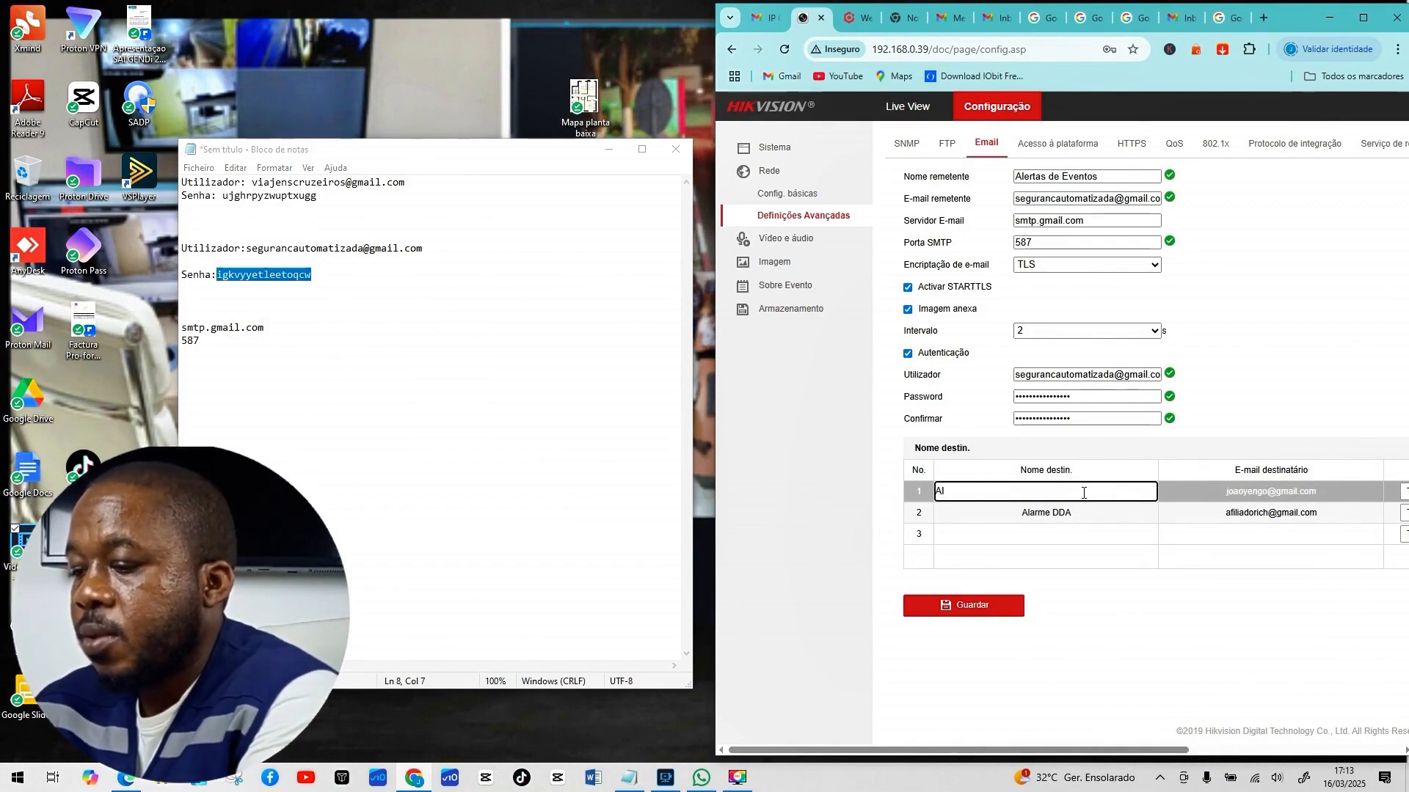
{"action": "type", "text": "areme"}
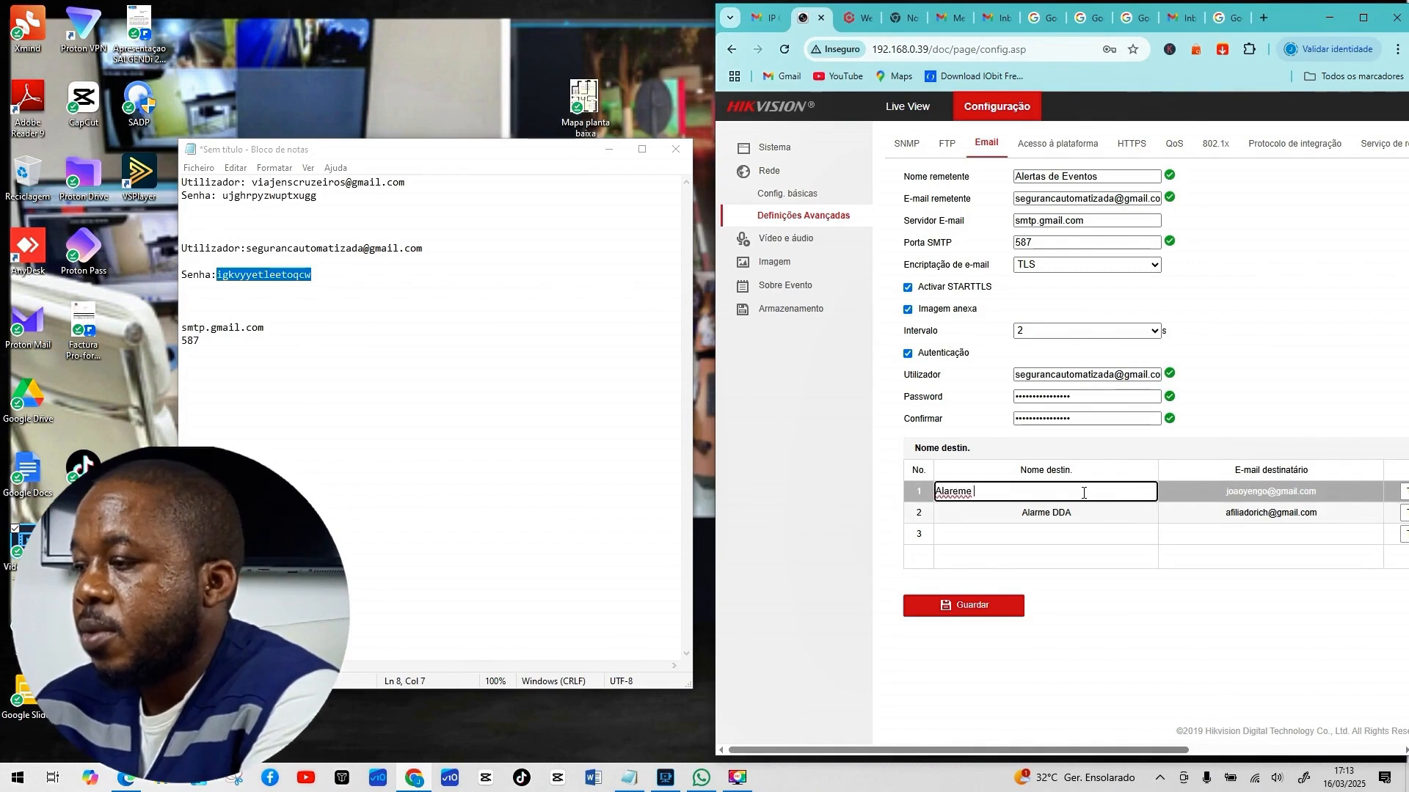
{"action": "type", "text": " DDA"}
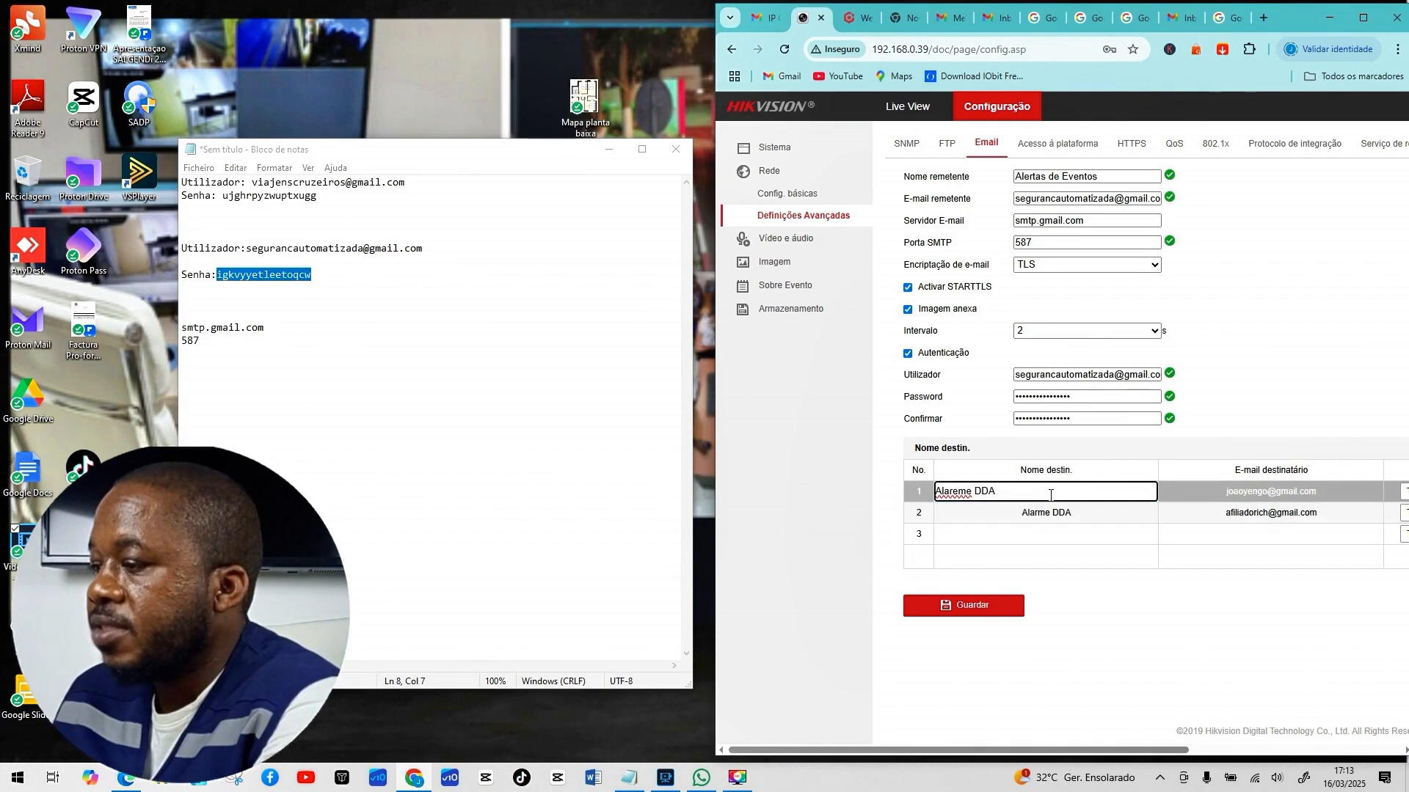
Correct the first recipient's name to "Alarme DDA" and save the camera's e-mail settings.
{"action": "left_click", "coordinate": [1233, 495]}
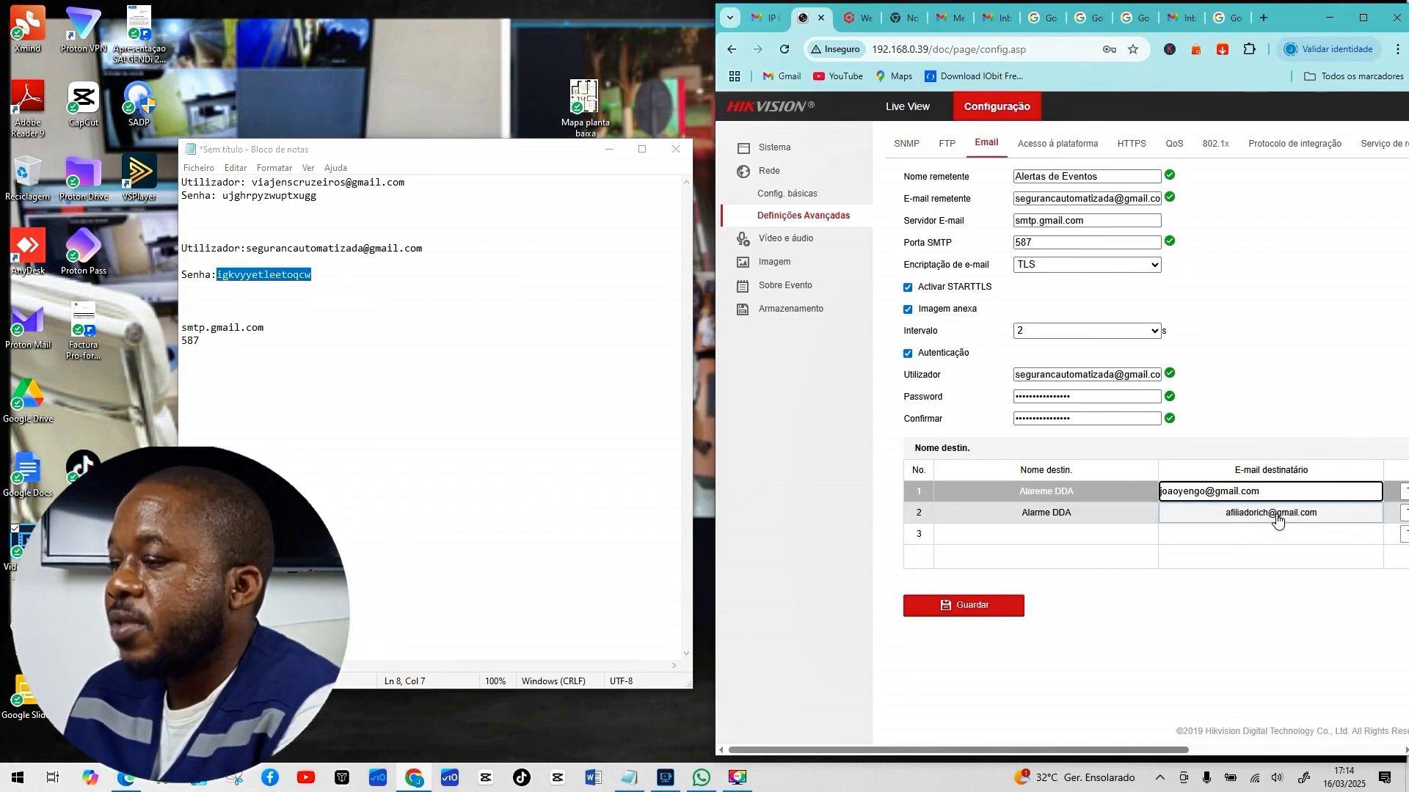
{"action": "double_click", "coordinate": [1036, 491]}
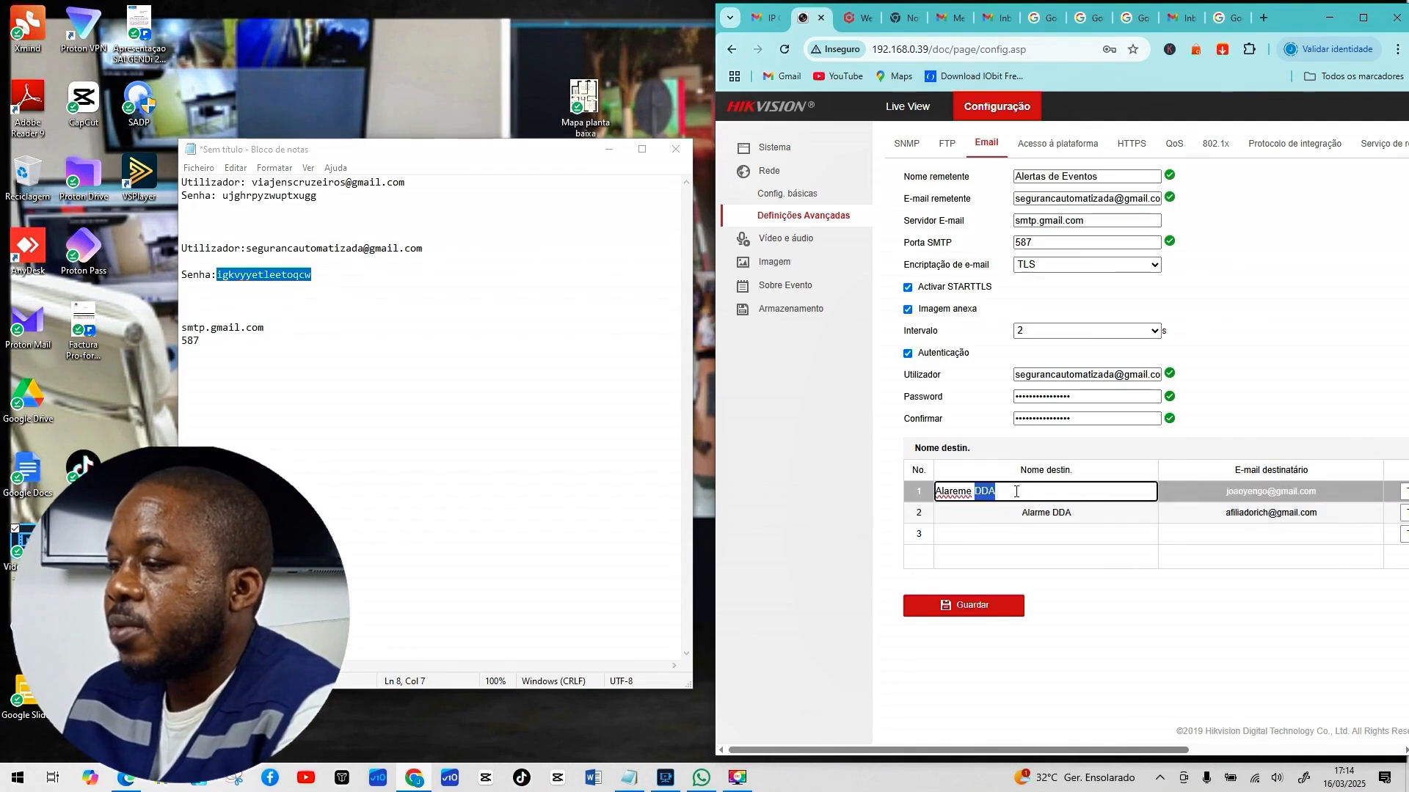
{"action": "left_click", "coordinate": [958, 491]}
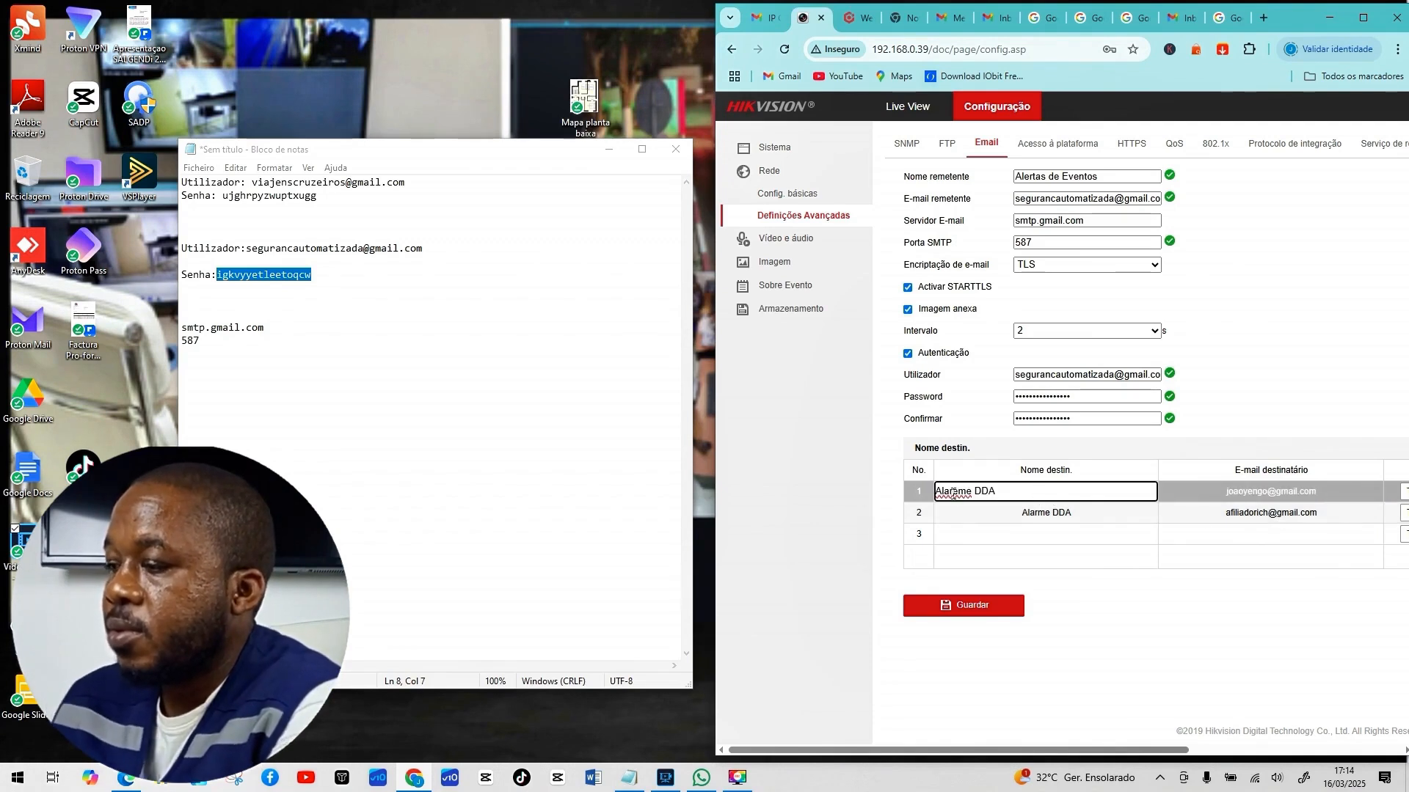
{"action": "key", "text": "BackSpace"}
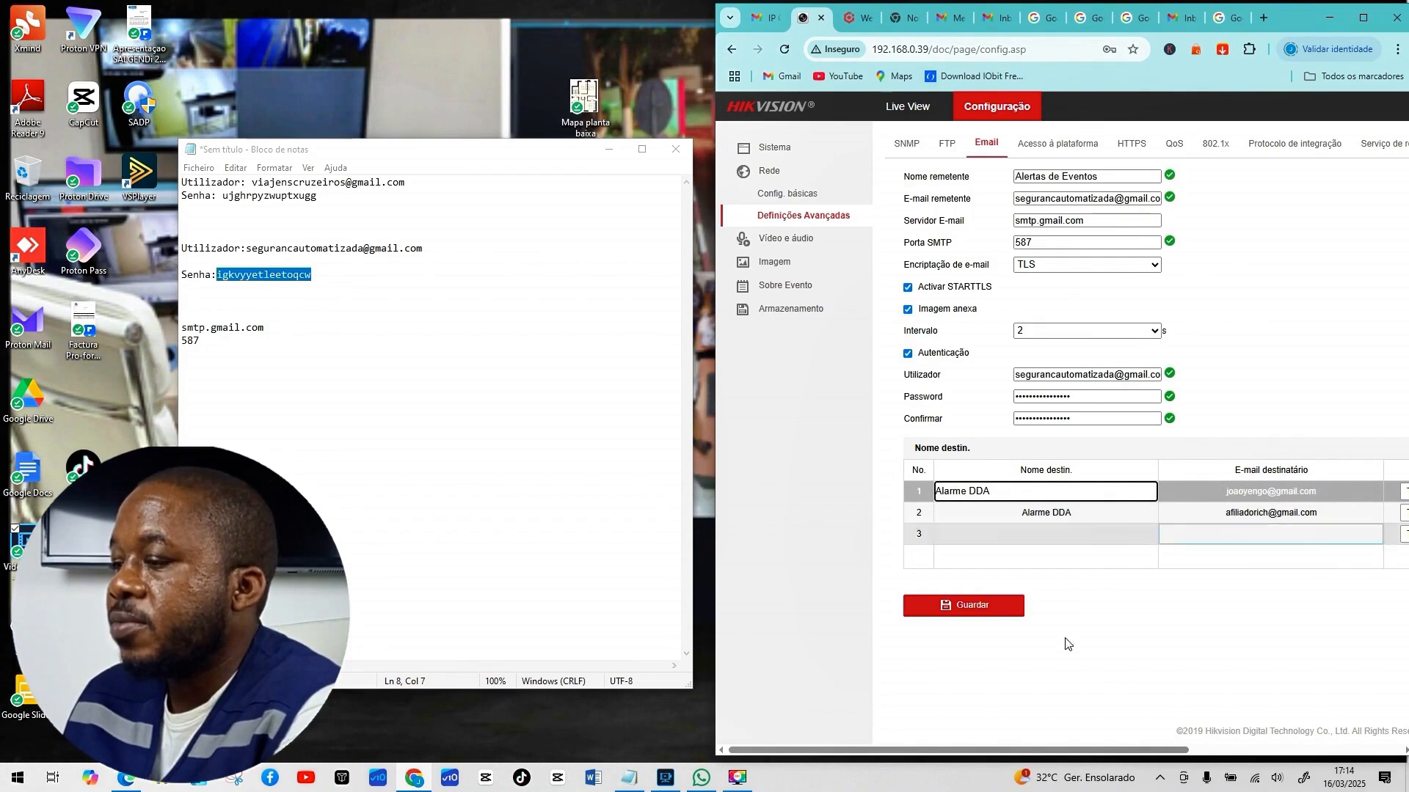
{"action": "left_click", "coordinate": [986, 615]}
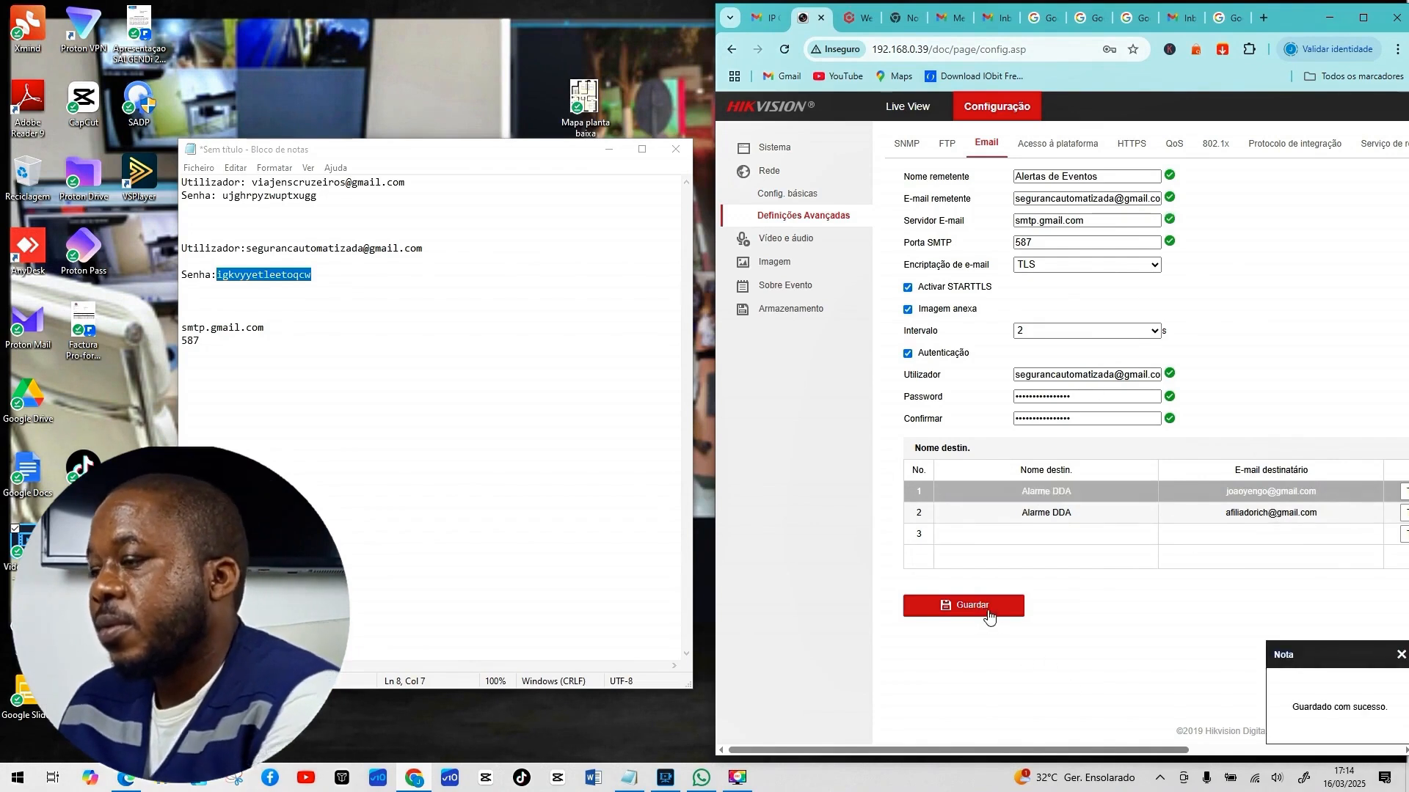
{"action": "left_click", "coordinate": [988, 612]}
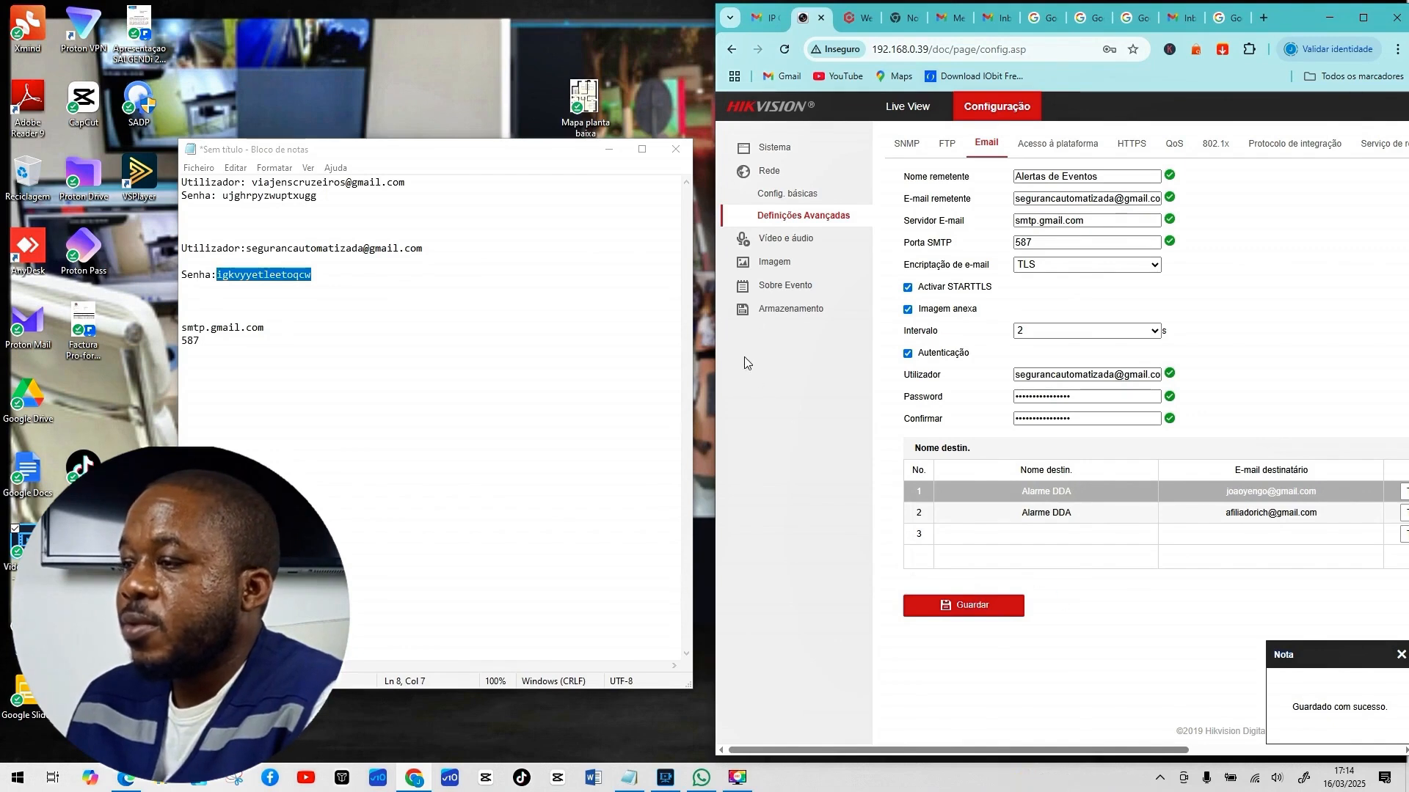
In the maximized browser, open the smart event intrusion detection's linkage methods and save them with Enviar e-mail enabled.
{"action": "left_click", "coordinate": [772, 290]}
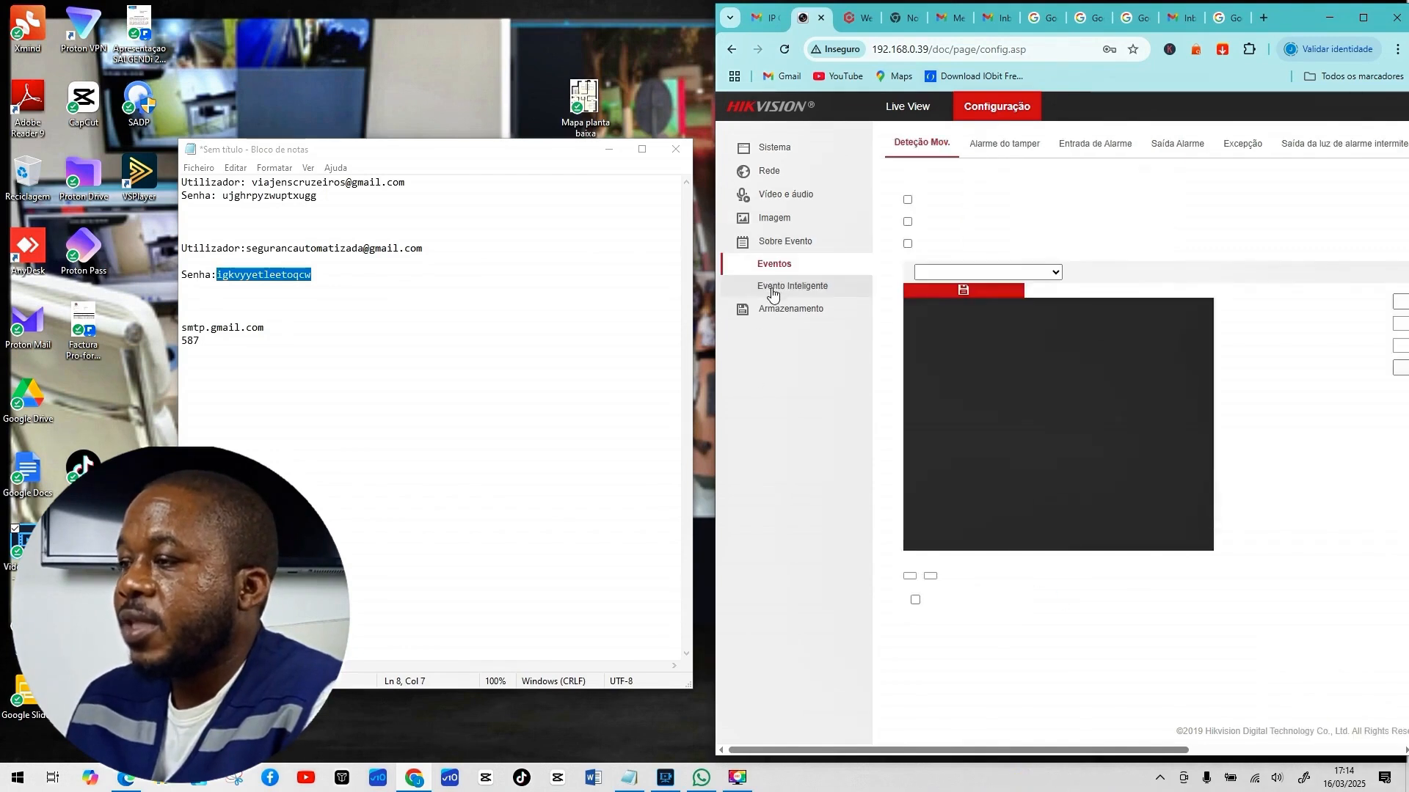
{"action": "left_click", "coordinate": [772, 288]}
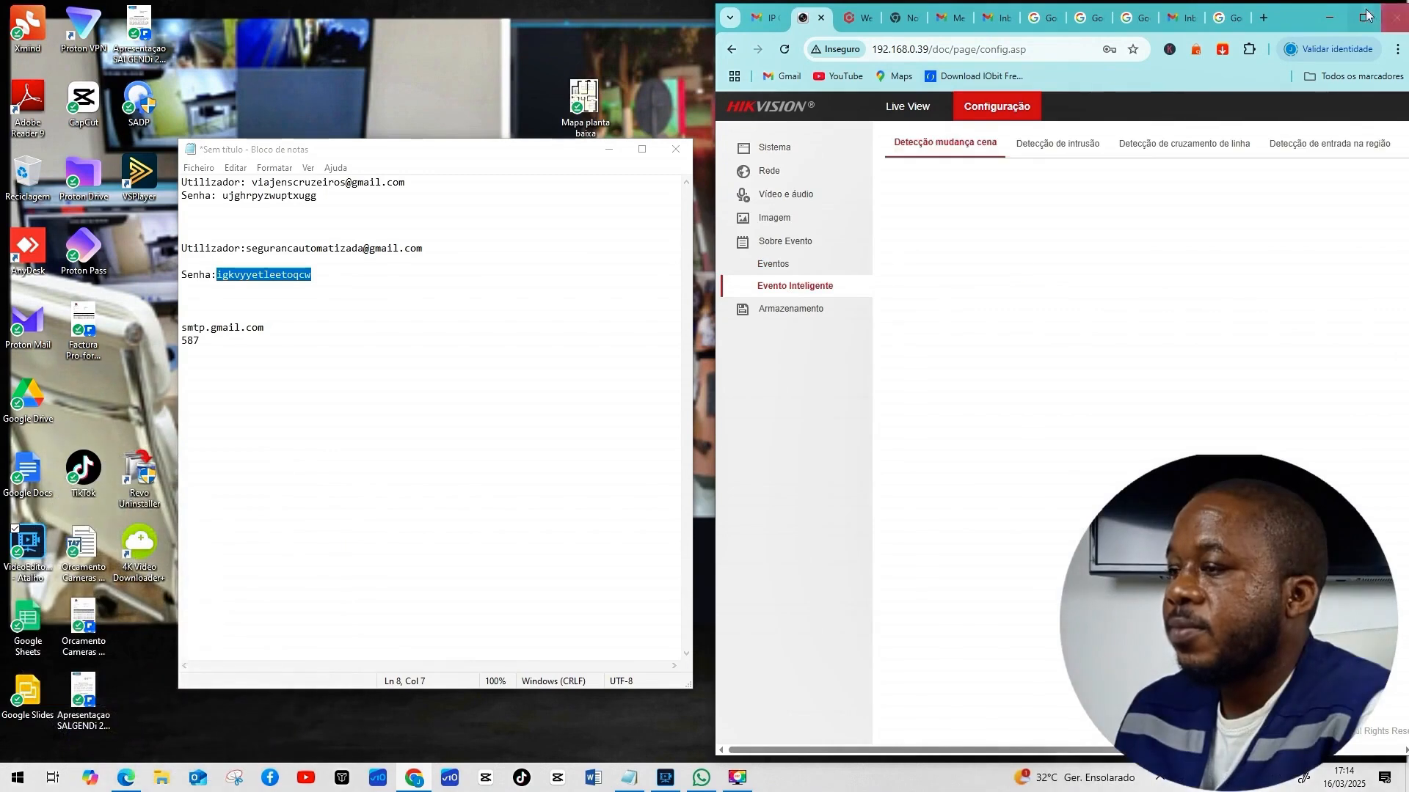
{"action": "left_click", "coordinate": [1363, 16]}
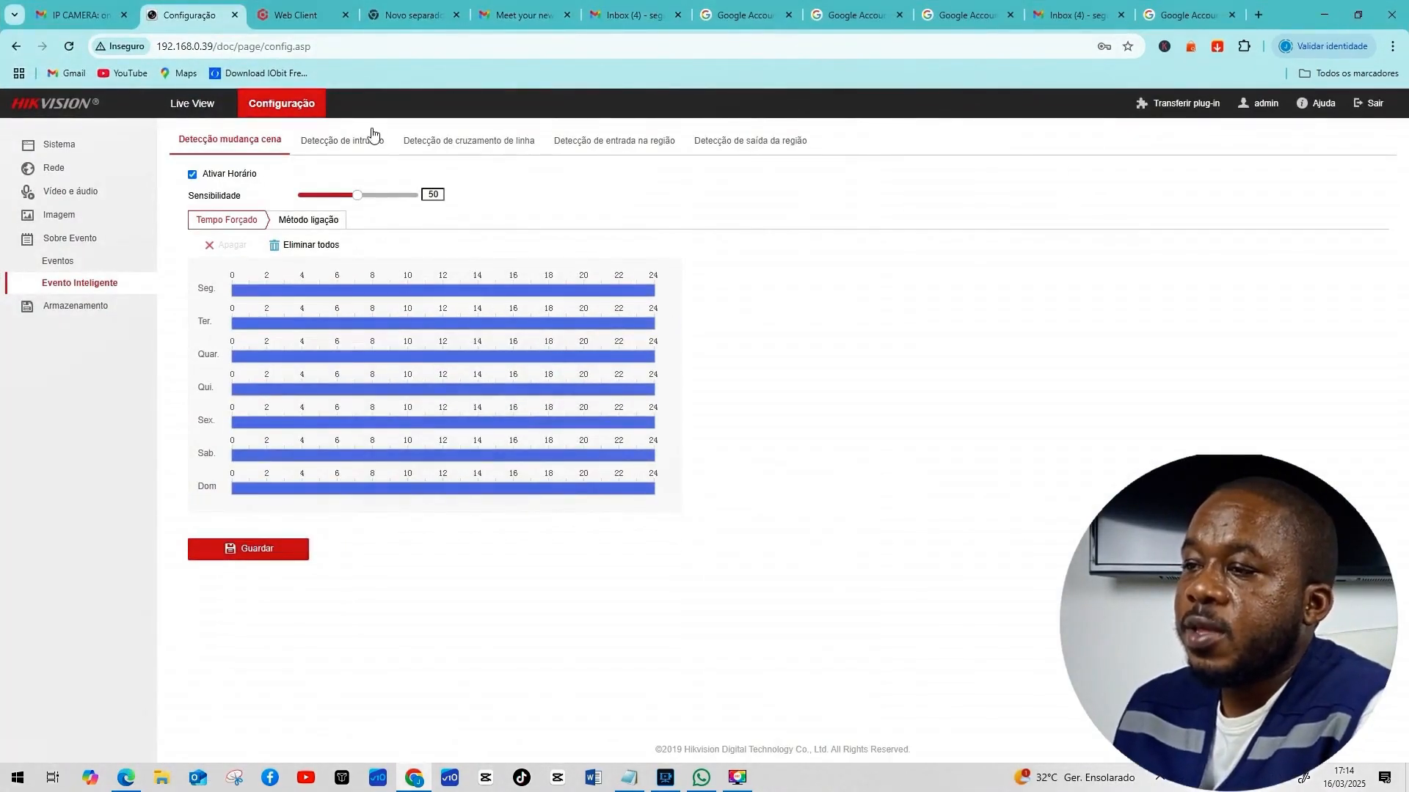
{"action": "left_click", "coordinate": [338, 138]}
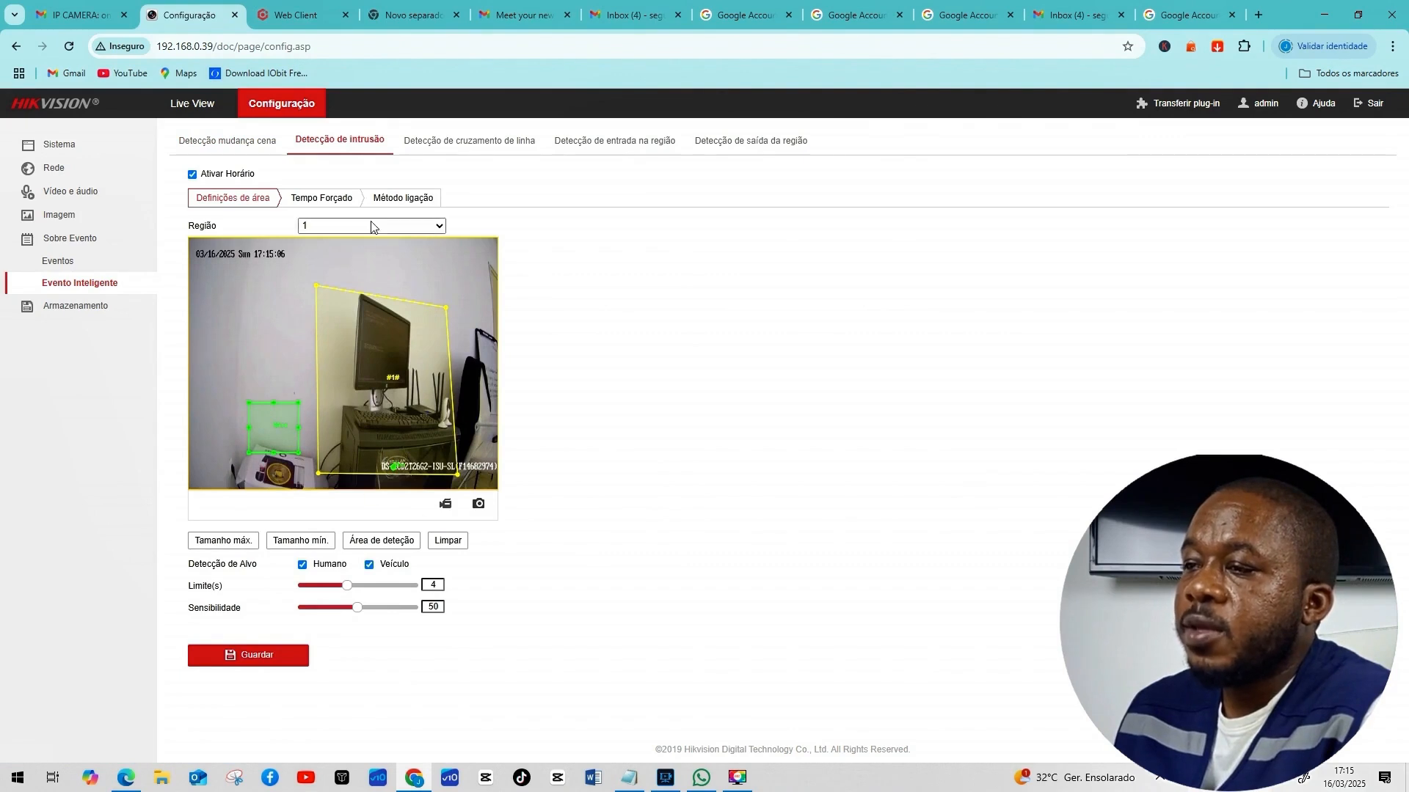
{"action": "left_click", "coordinate": [403, 200]}
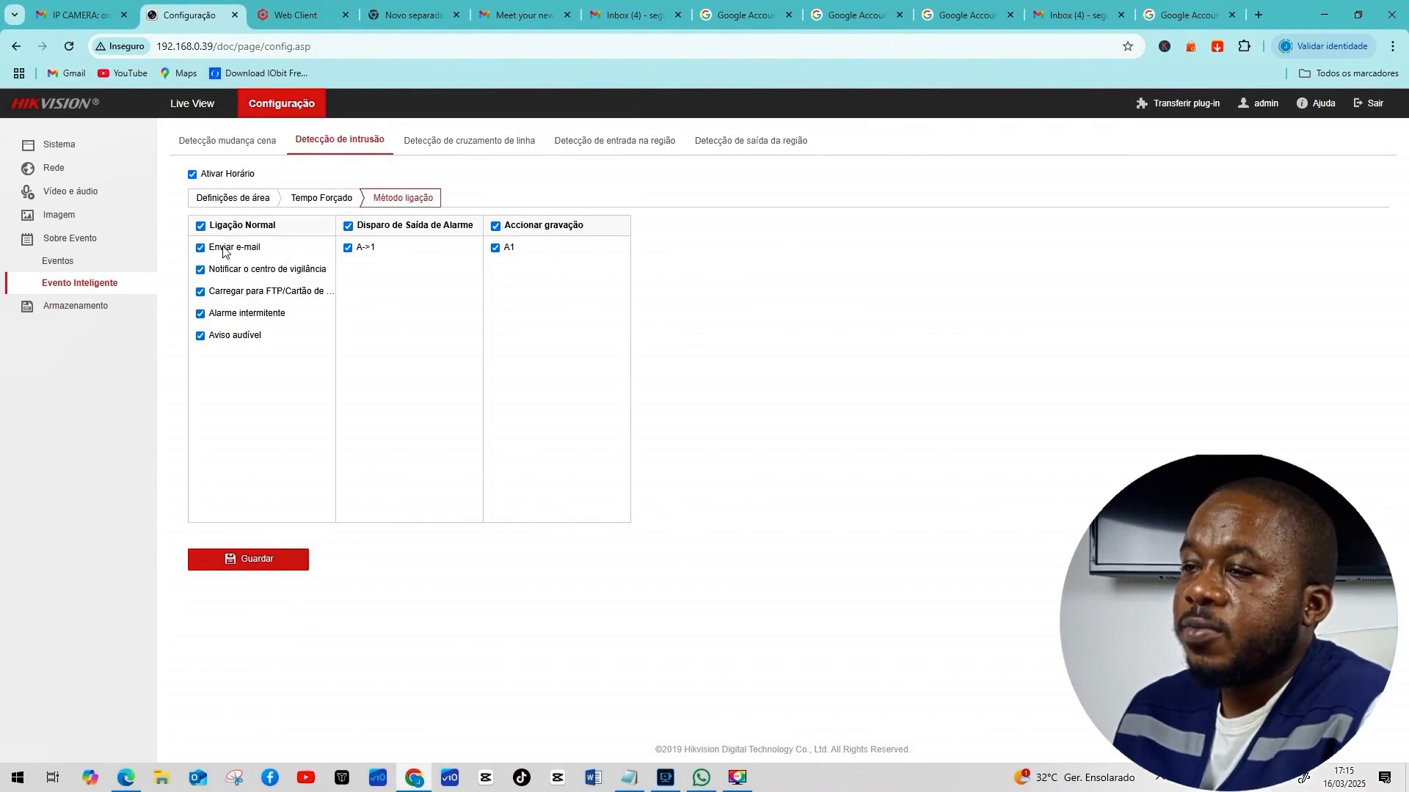
{"action": "left_click", "coordinate": [255, 562]}
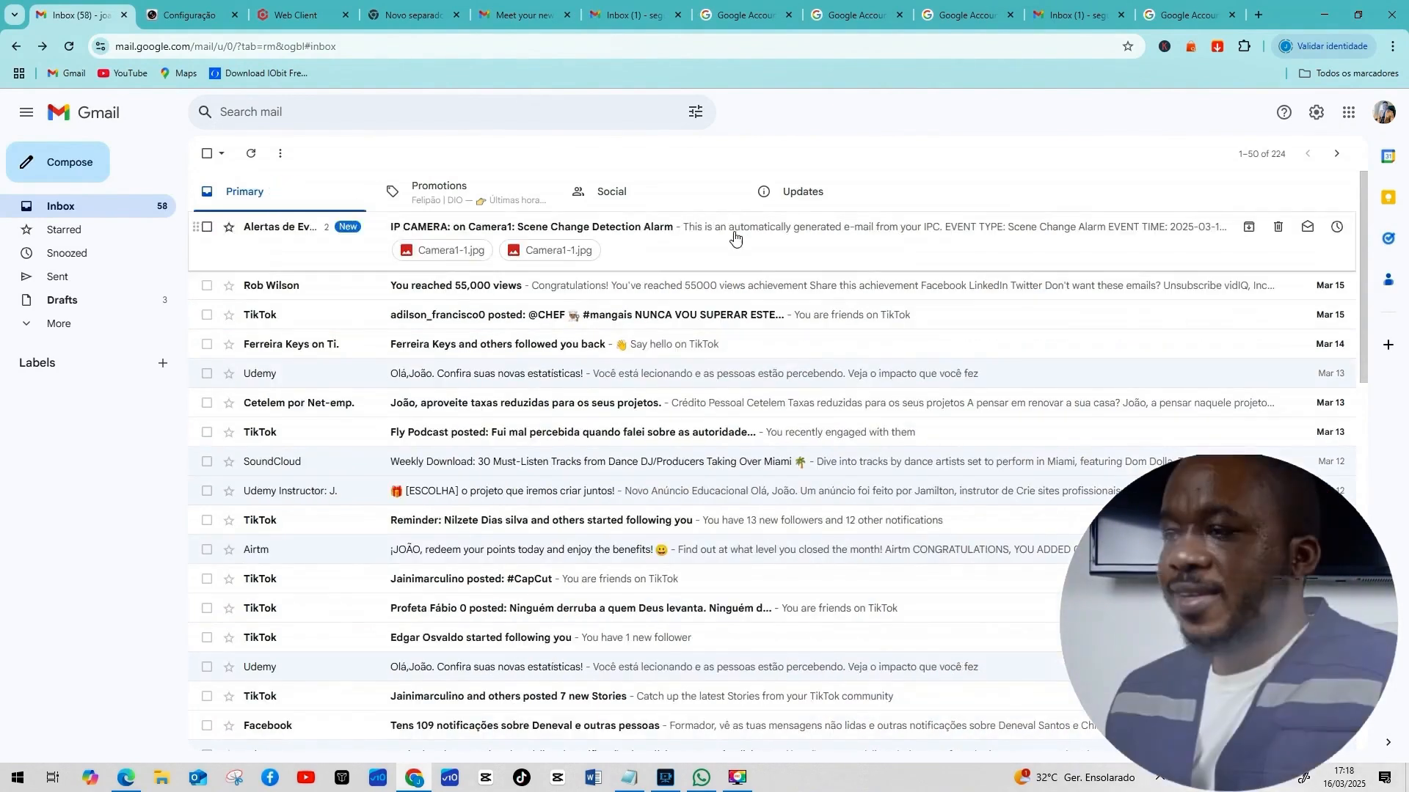
In Gmail, open the Scene Change Detection Alarm e-mail from Alertas de Eventos and view its first attached camera image.
{"action": "left_click", "coordinate": [682, 243]}
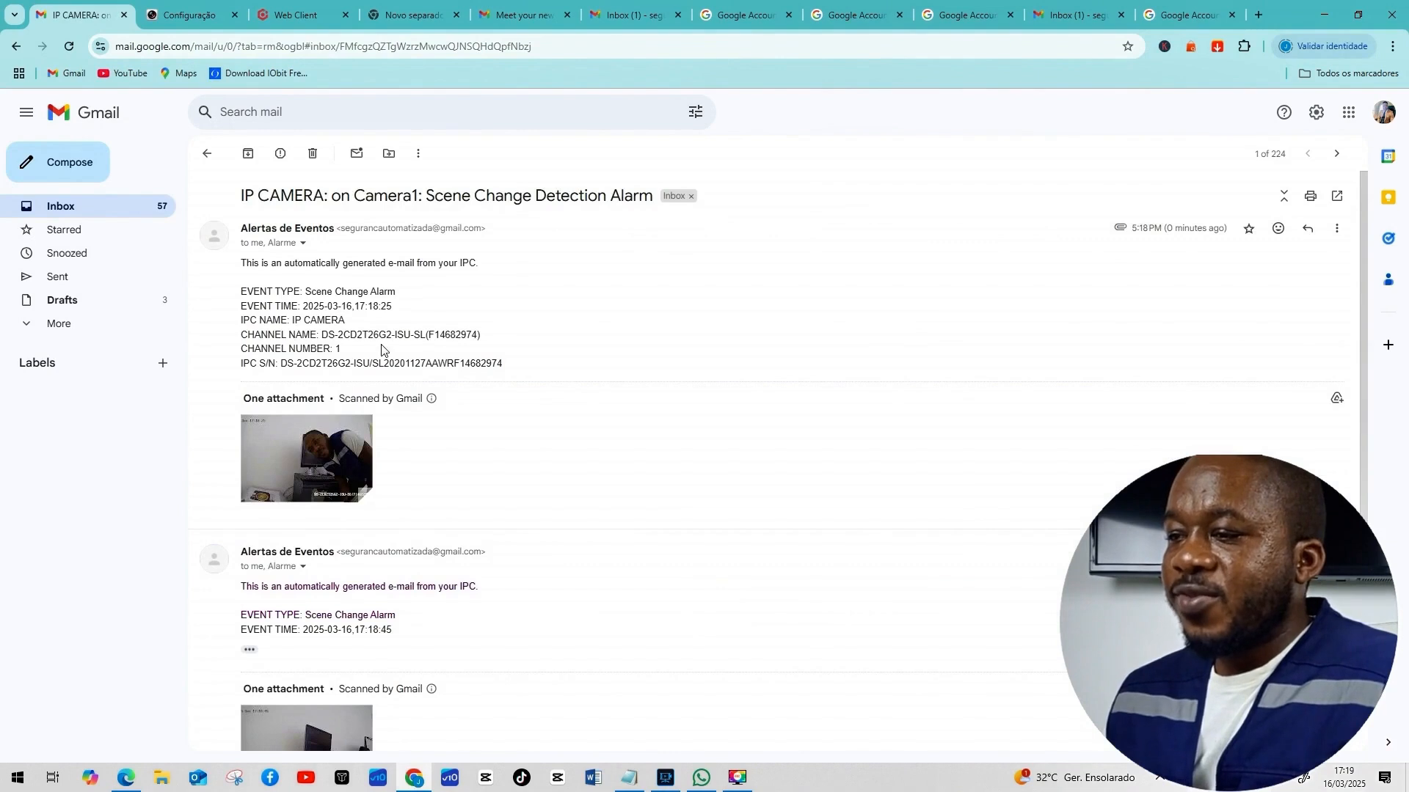
{"action": "scroll", "coordinate": [501, 373], "scroll_direction": "down", "scroll_amount": 1}
{"action": "scroll", "coordinate": [501, 373], "scroll_direction": "up", "scroll_amount": 1}
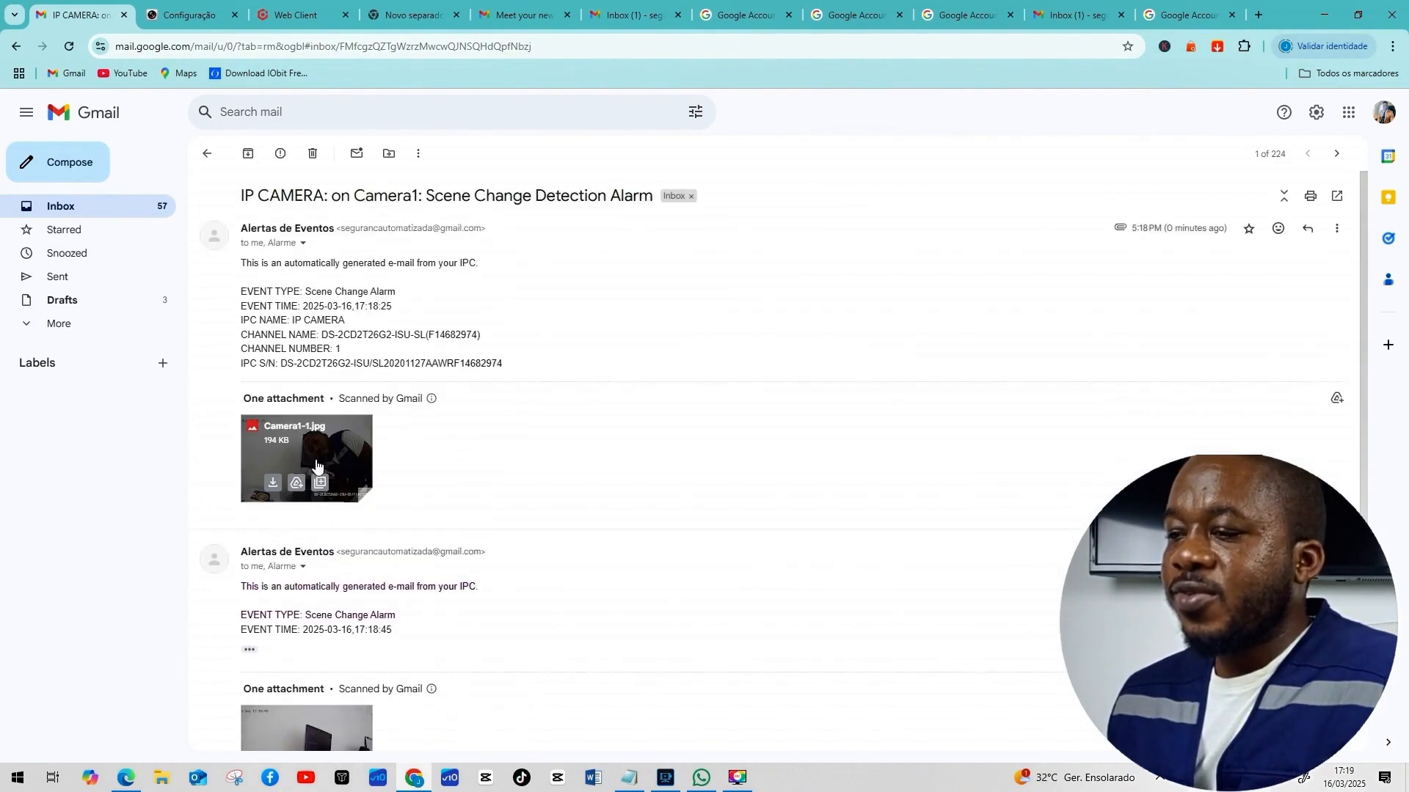
{"action": "scroll", "coordinate": [308, 378], "scroll_direction": "down", "scroll_amount": 2}
{"action": "left_click", "coordinate": [321, 303]}
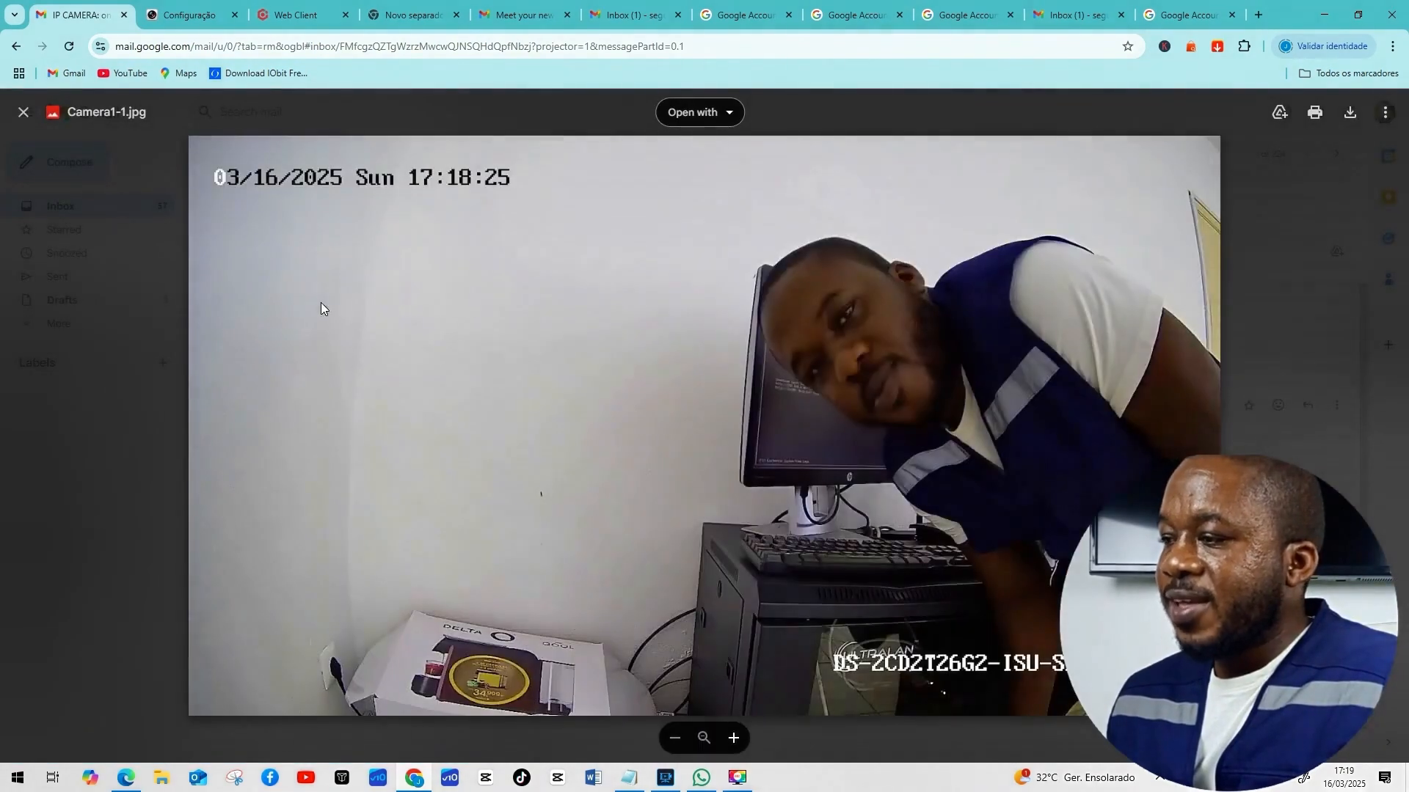